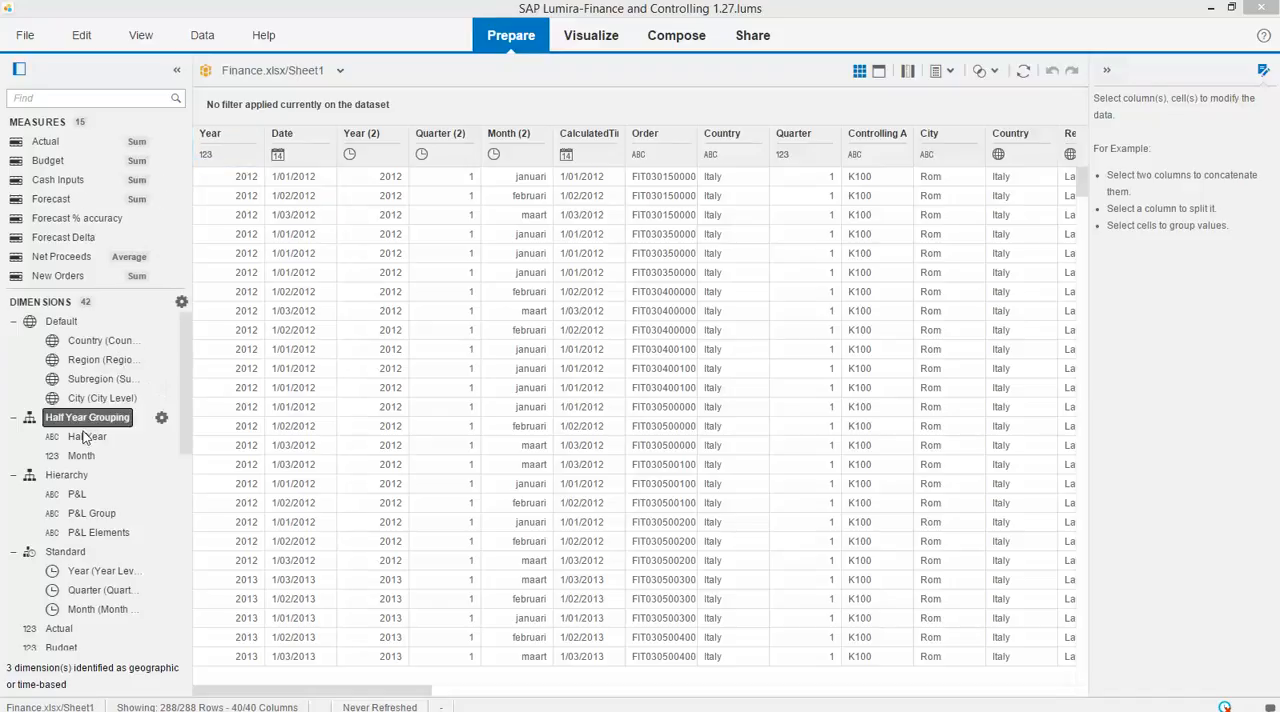
Build a crosstab visualization of the Actual measure with the P&L Elements hierarchy level as rows.
{"action": "left_click", "coordinate": [521, 177]}
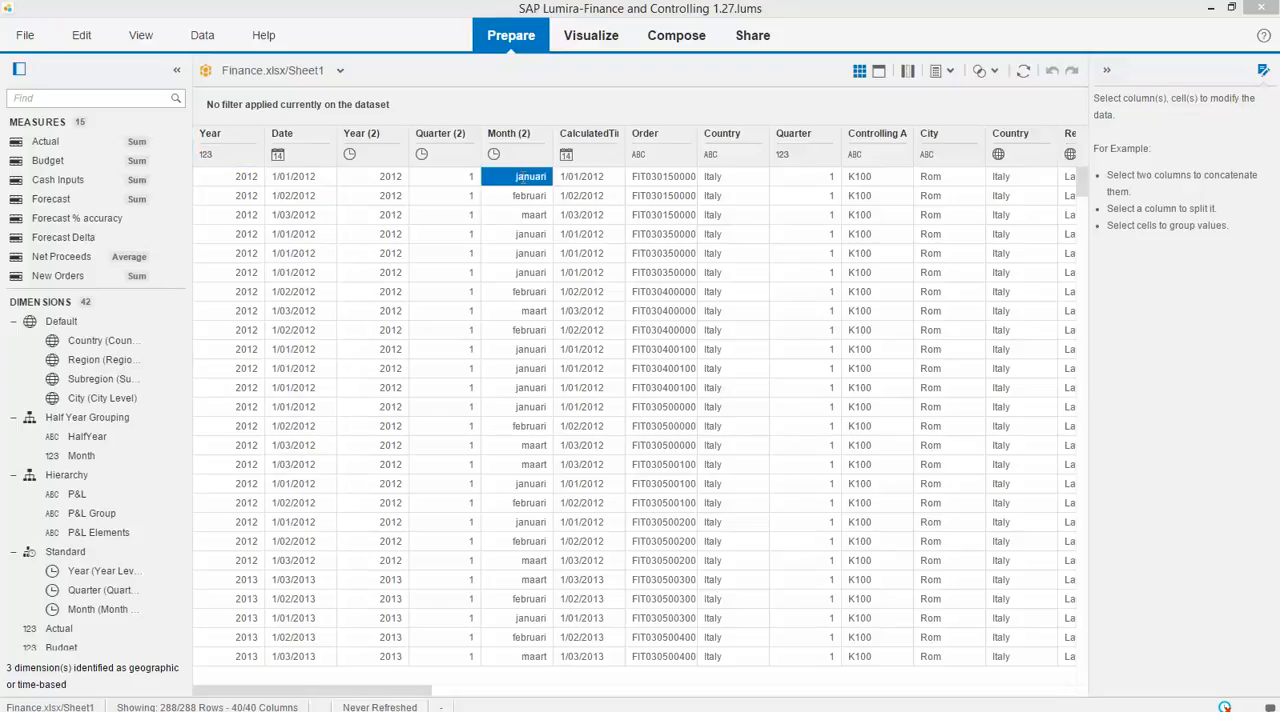
{"action": "left_click", "coordinate": [598, 42]}
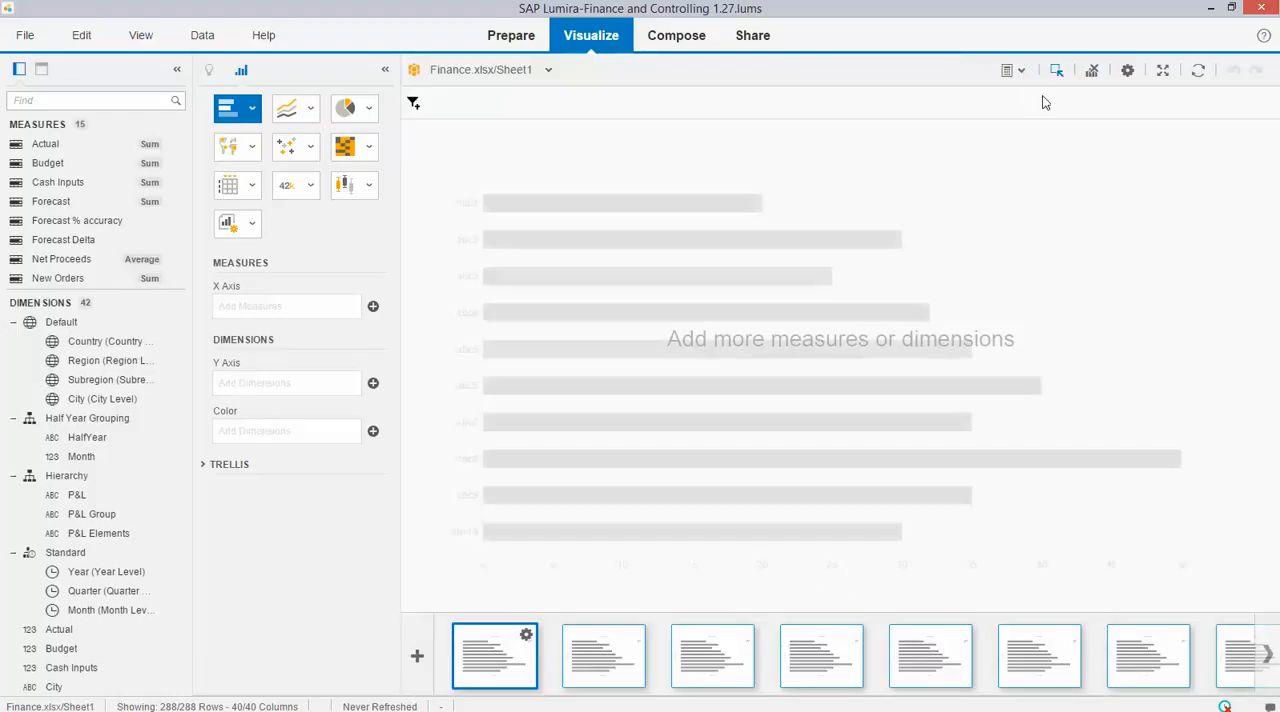
{"action": "left_click", "coordinate": [1021, 74]}
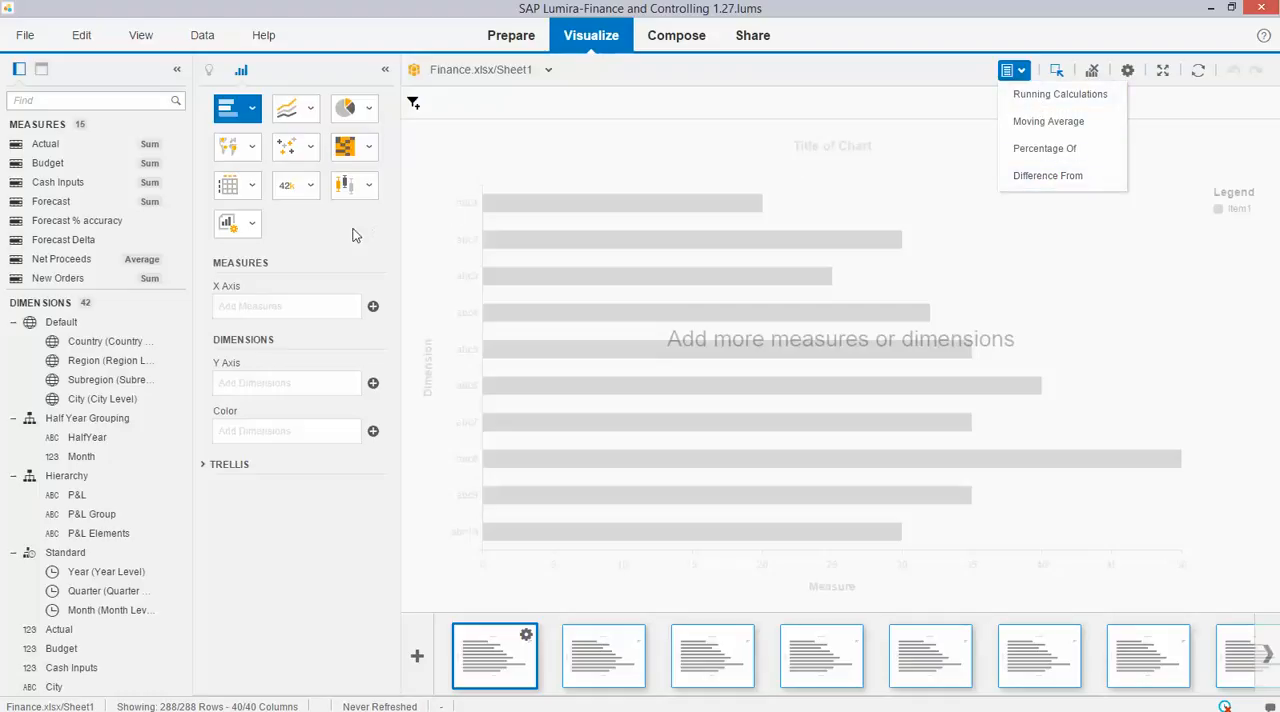
{"action": "left_click", "coordinate": [232, 186]}
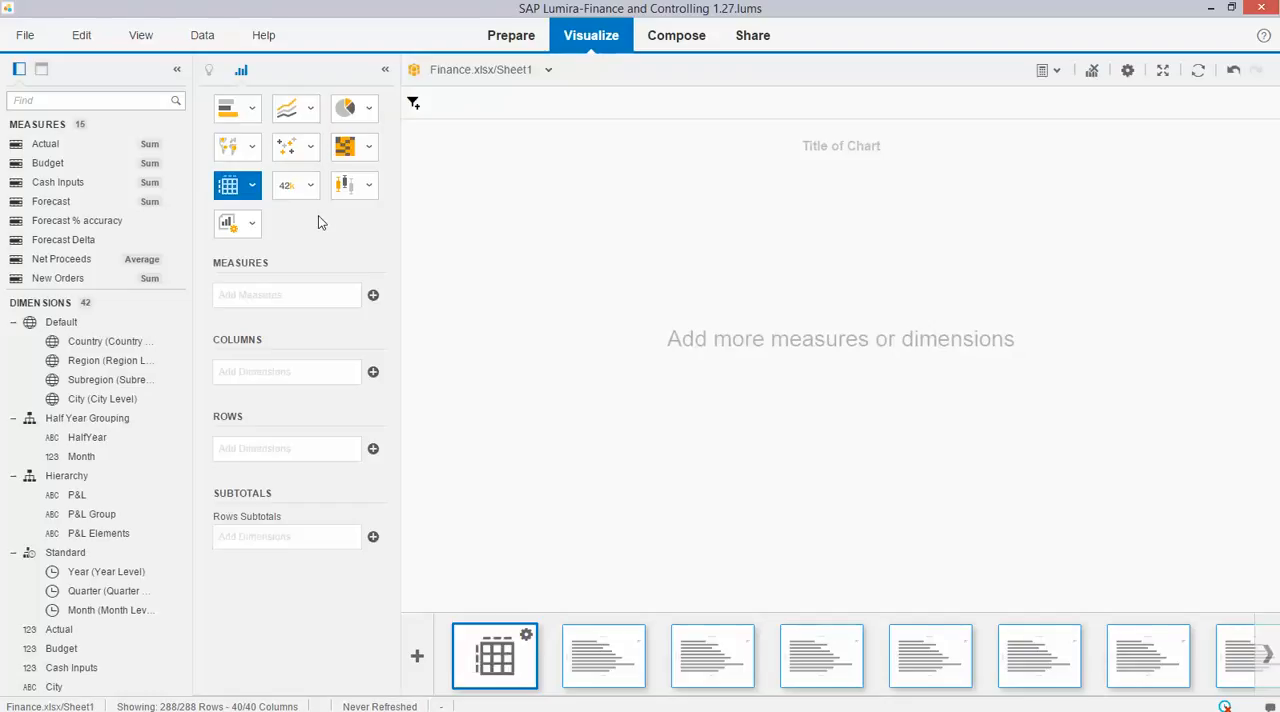
{"action": "left_click_drag", "start_coordinate": [45, 144], "coordinate": [250, 297]}
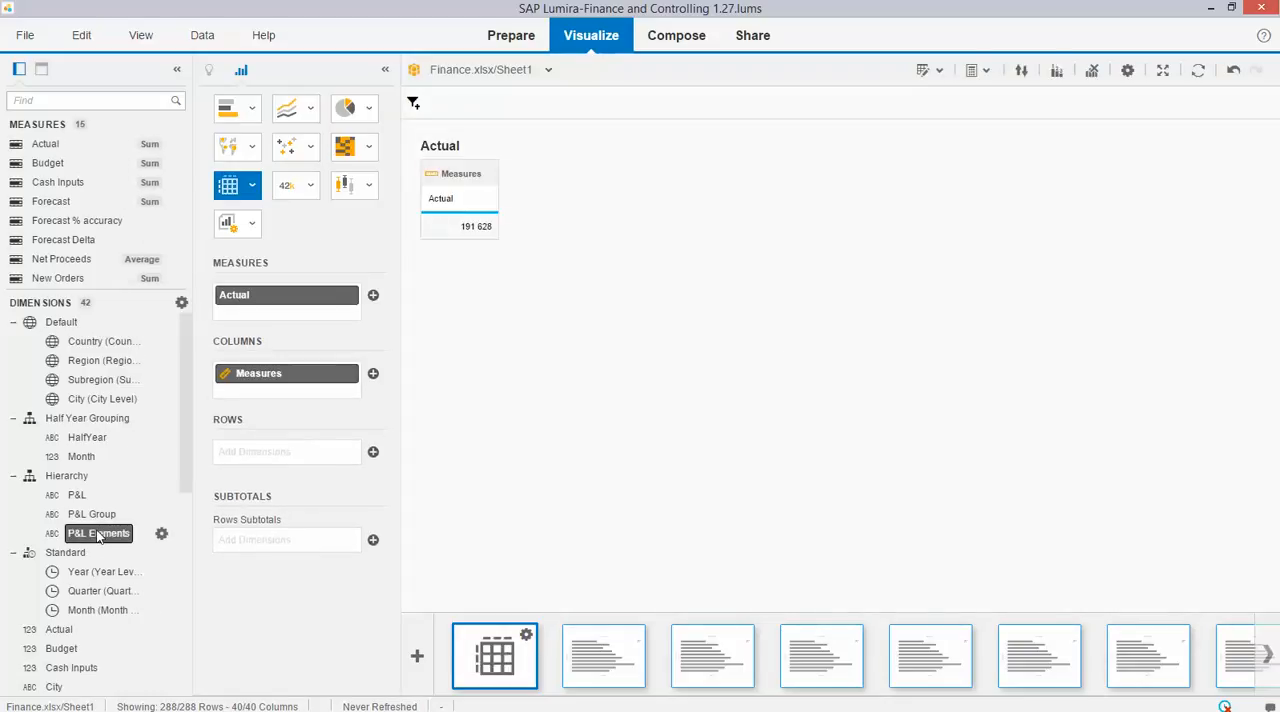
{"action": "left_click_drag", "start_coordinate": [96, 533], "coordinate": [320, 465]}
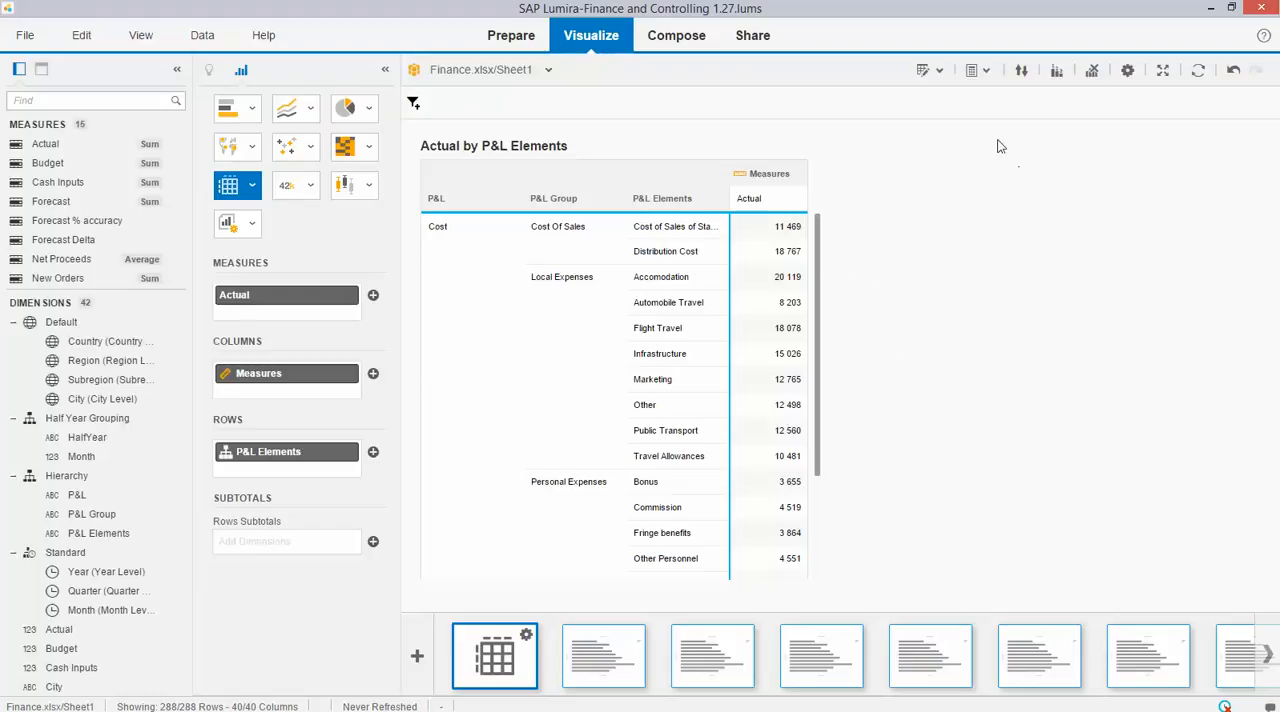
Start a running calculation on the Actual measure and name it "sample running avg".
{"action": "left_click", "coordinate": [978, 71]}
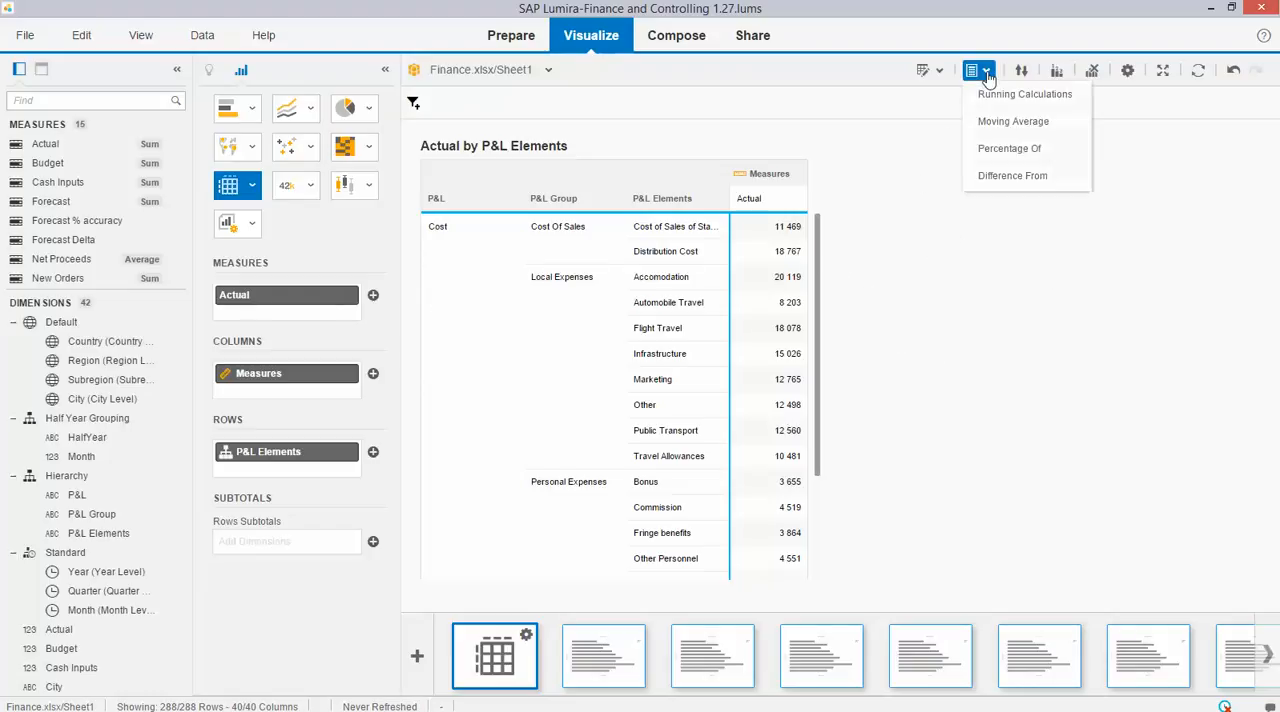
{"action": "left_click", "coordinate": [977, 201]}
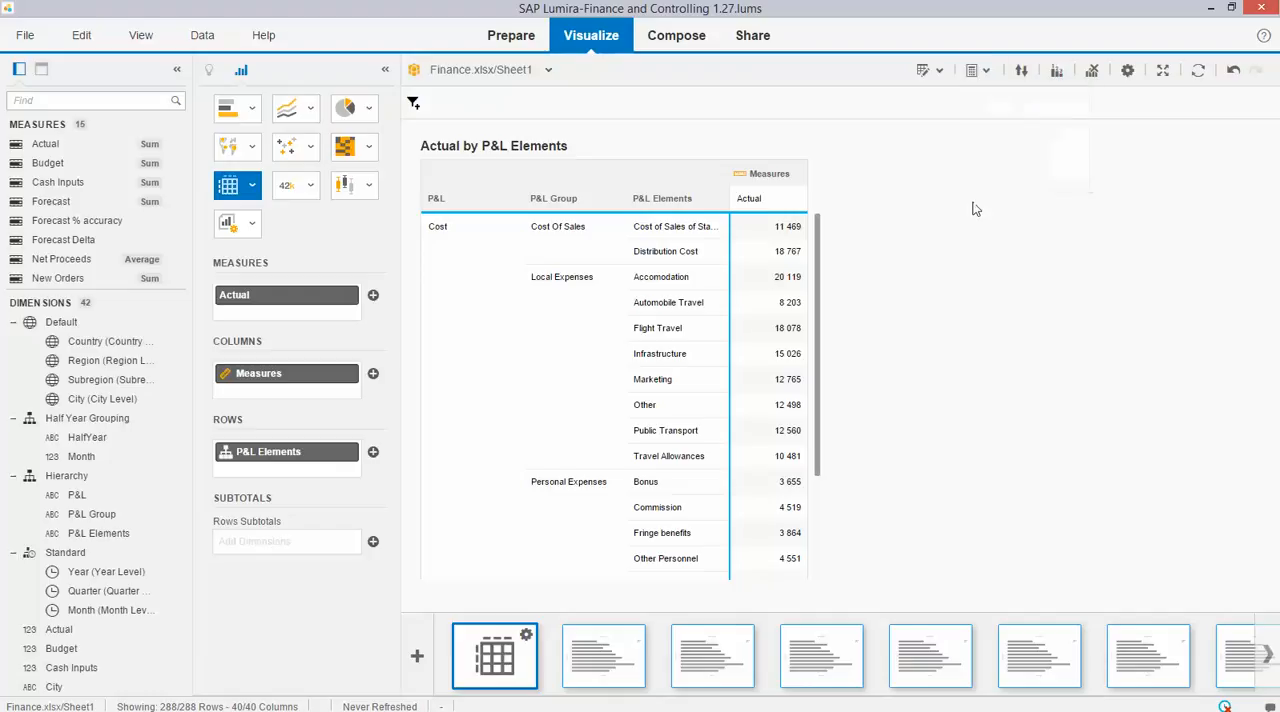
{"action": "left_click", "coordinate": [337, 297]}
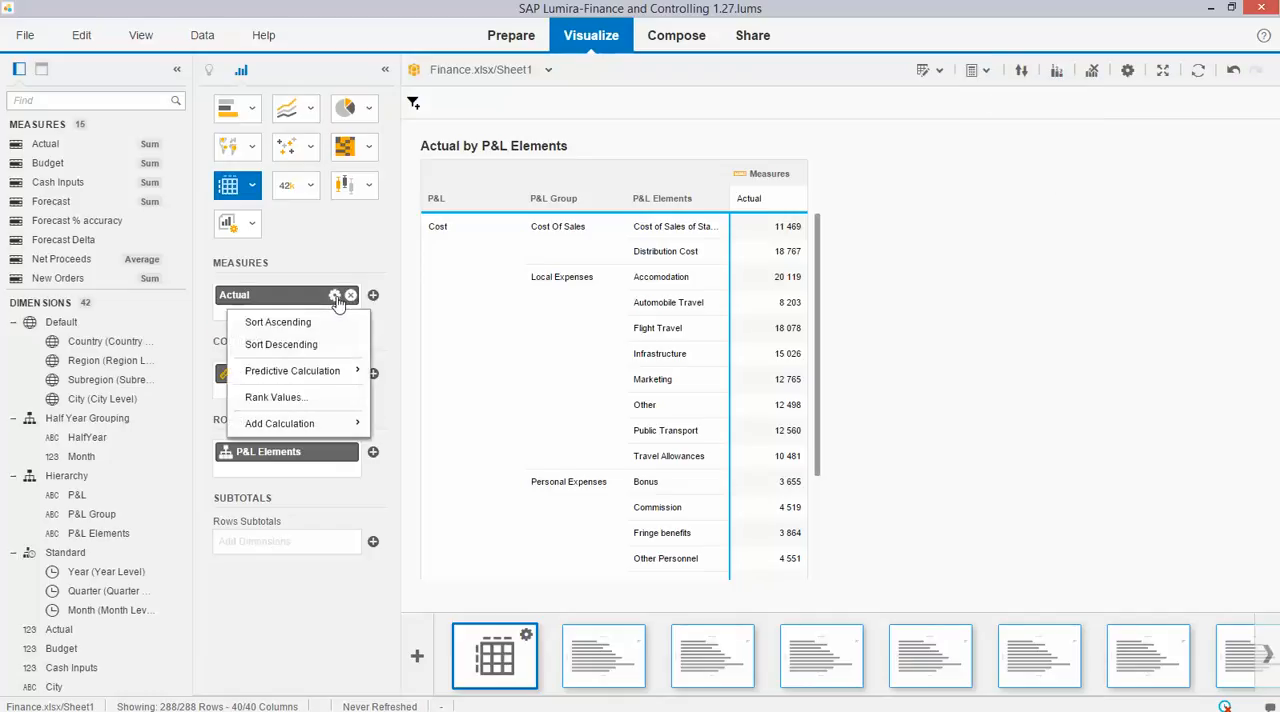
{"action": "mouse_move", "coordinate": [292, 427]}
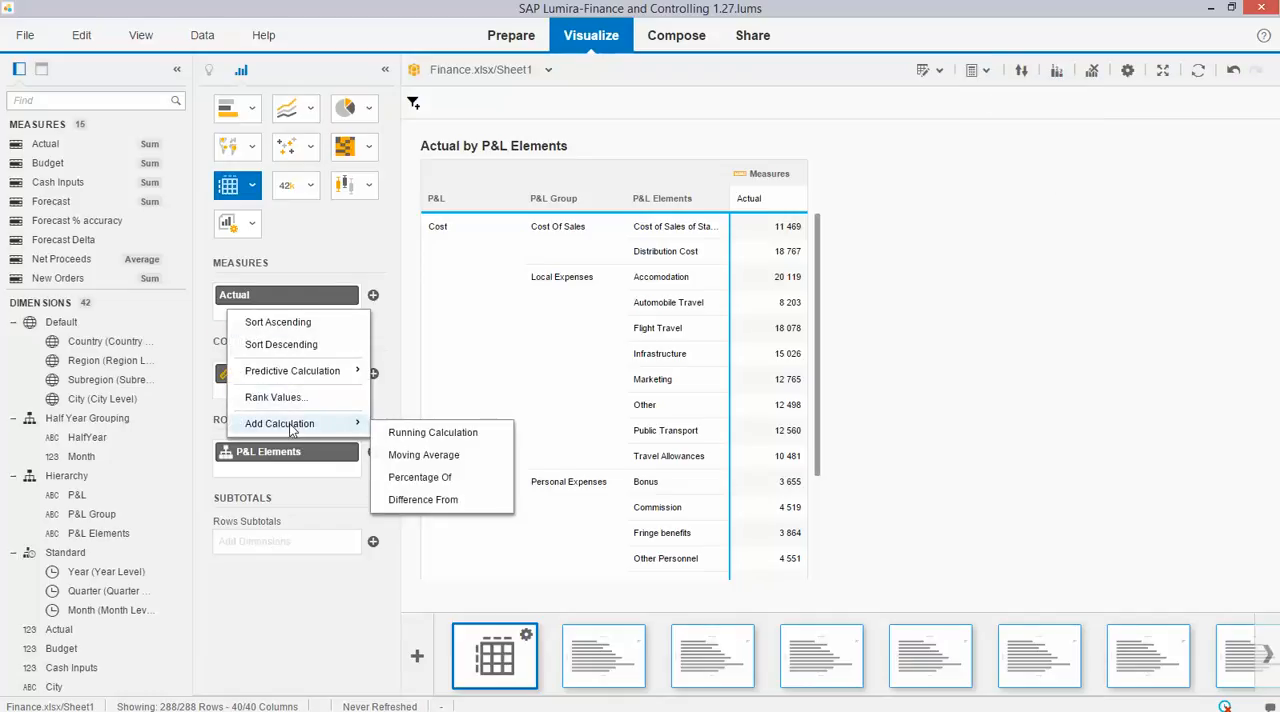
{"action": "left_click", "coordinate": [416, 437]}
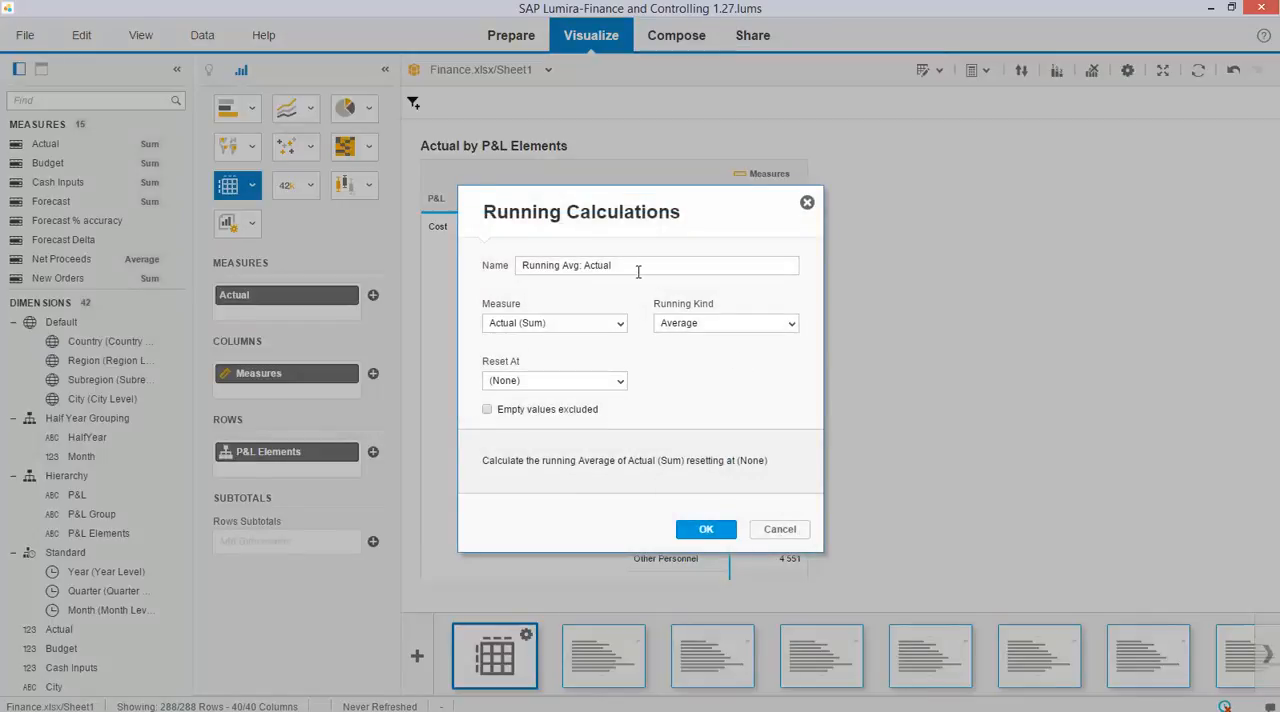
{"action": "left_click_drag", "start_coordinate": [638, 271], "coordinate": [503, 272]}
{"action": "type", "text": "sample runnin"}
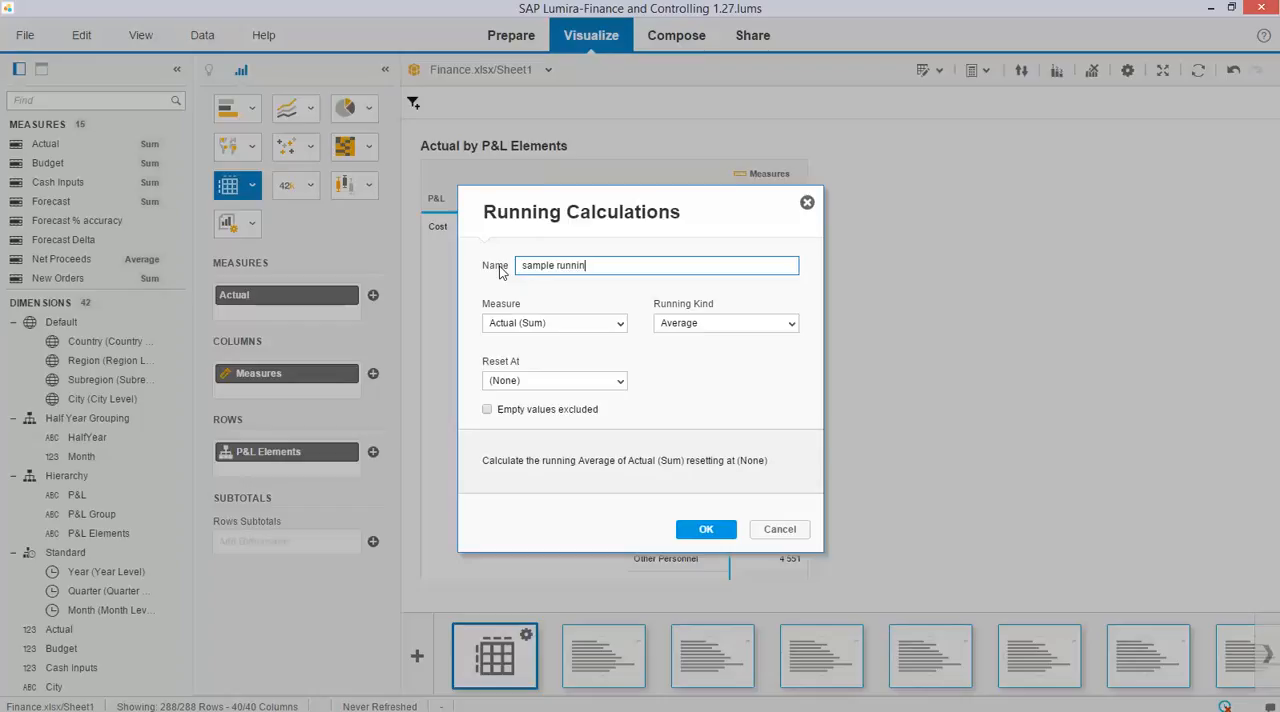
{"action": "type", "text": "g avg"}
Have the running average of Actual reset at P&L Group and add it to the crosstab.
{"action": "left_click", "coordinate": [620, 326]}
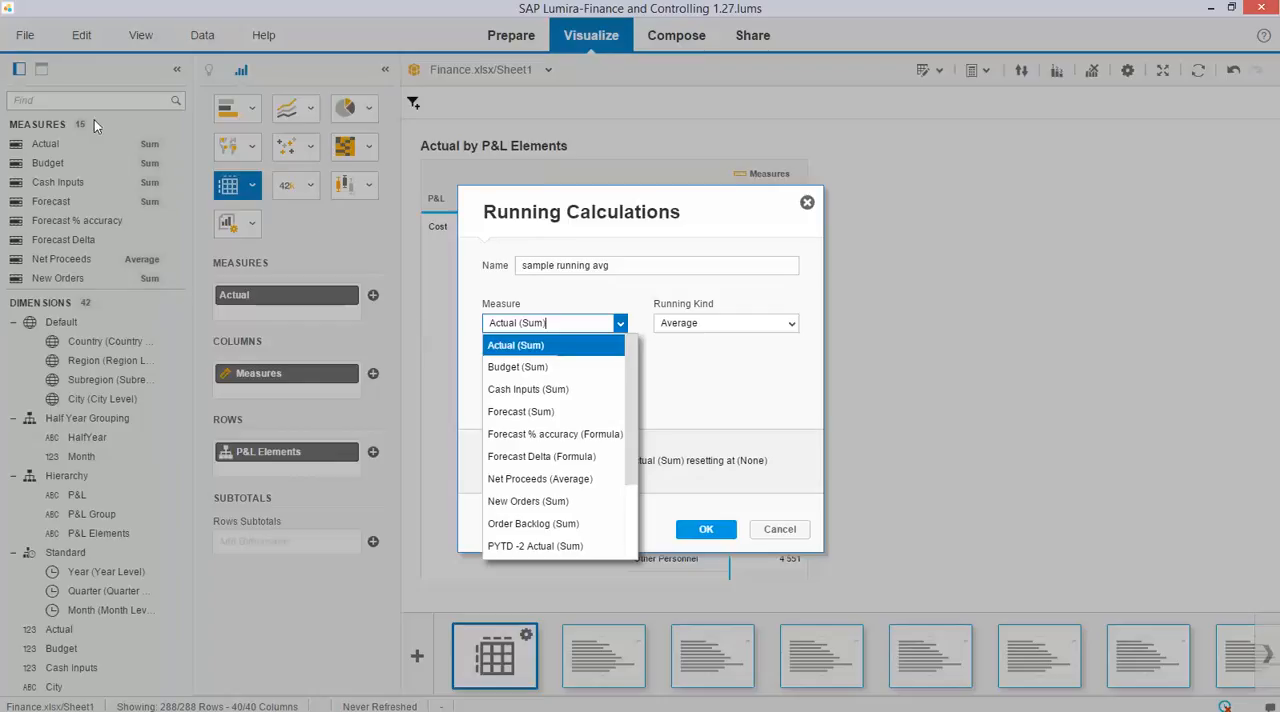
{"action": "left_click", "coordinate": [708, 364]}
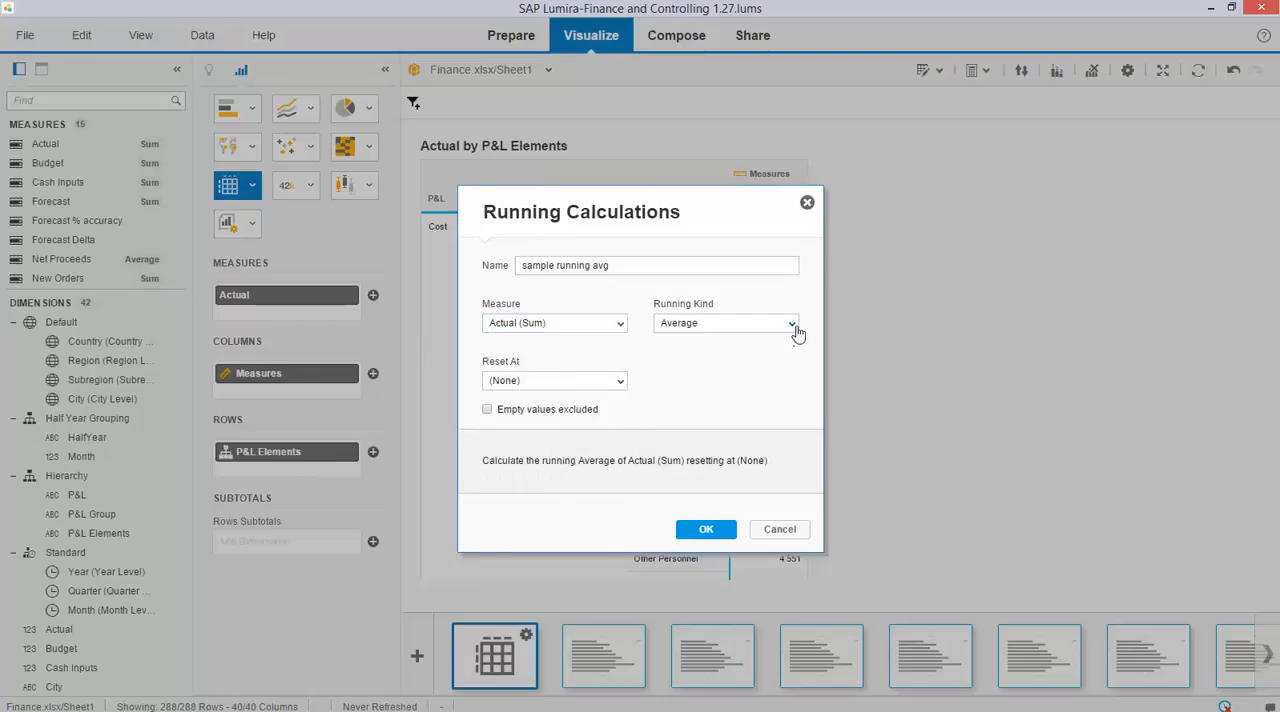
{"action": "left_click", "coordinate": [795, 327]}
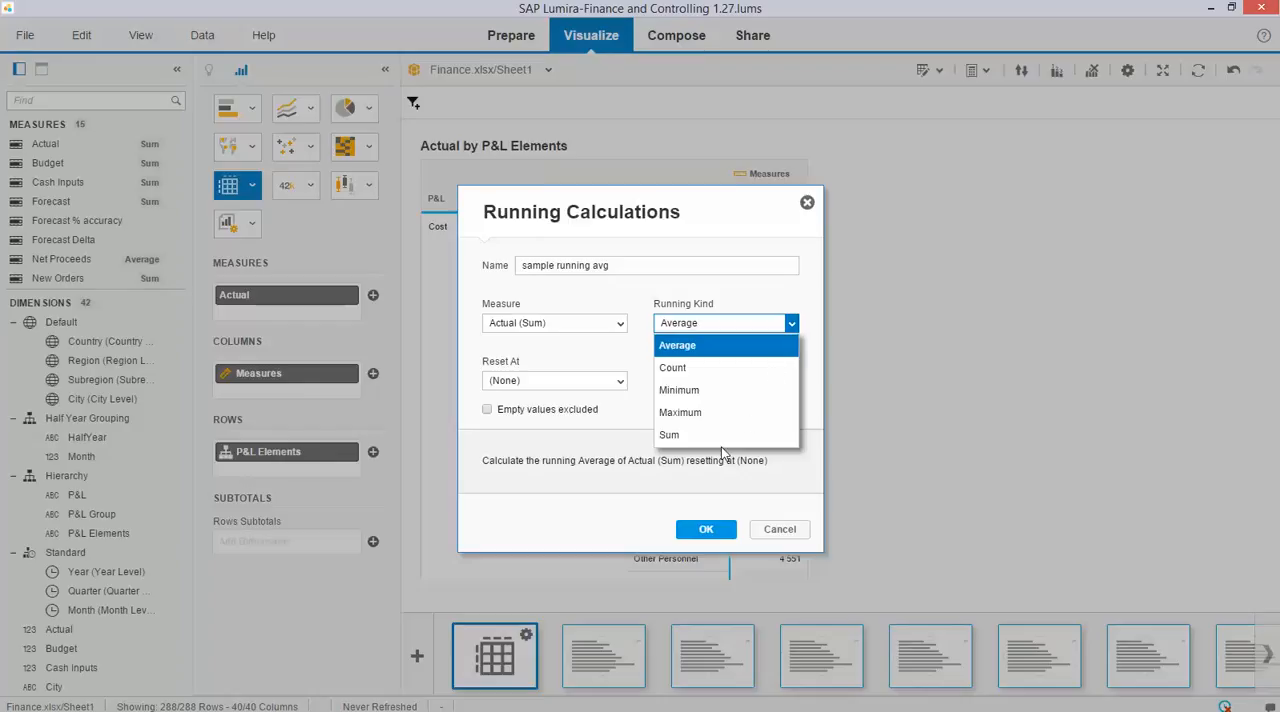
{"action": "left_click", "coordinate": [620, 309]}
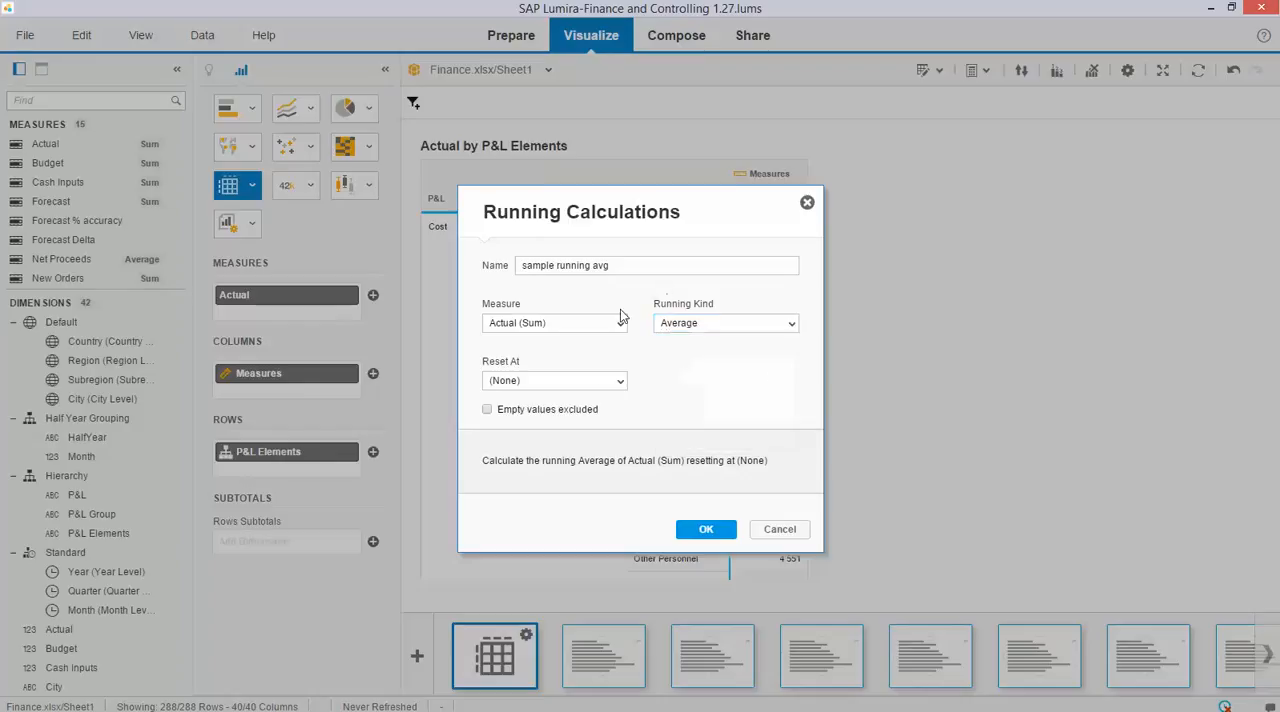
{"action": "left_click", "coordinate": [620, 382]}
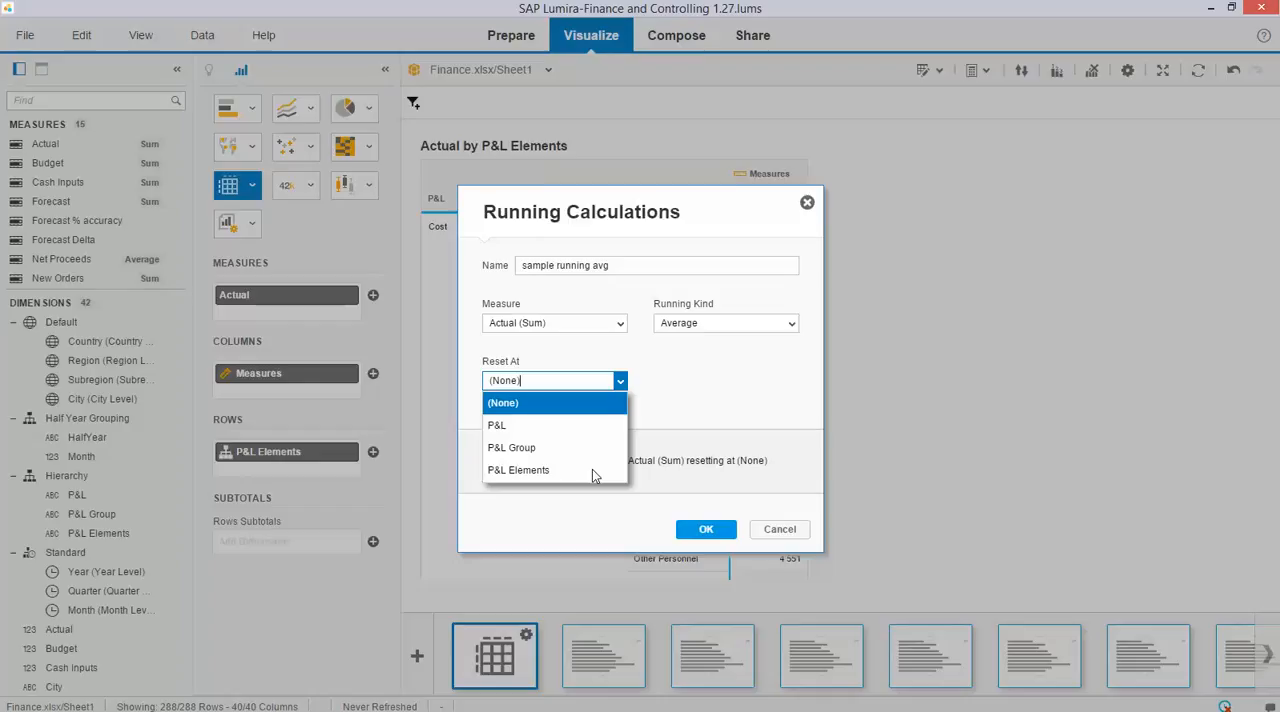
{"action": "left_click", "coordinate": [700, 393]}
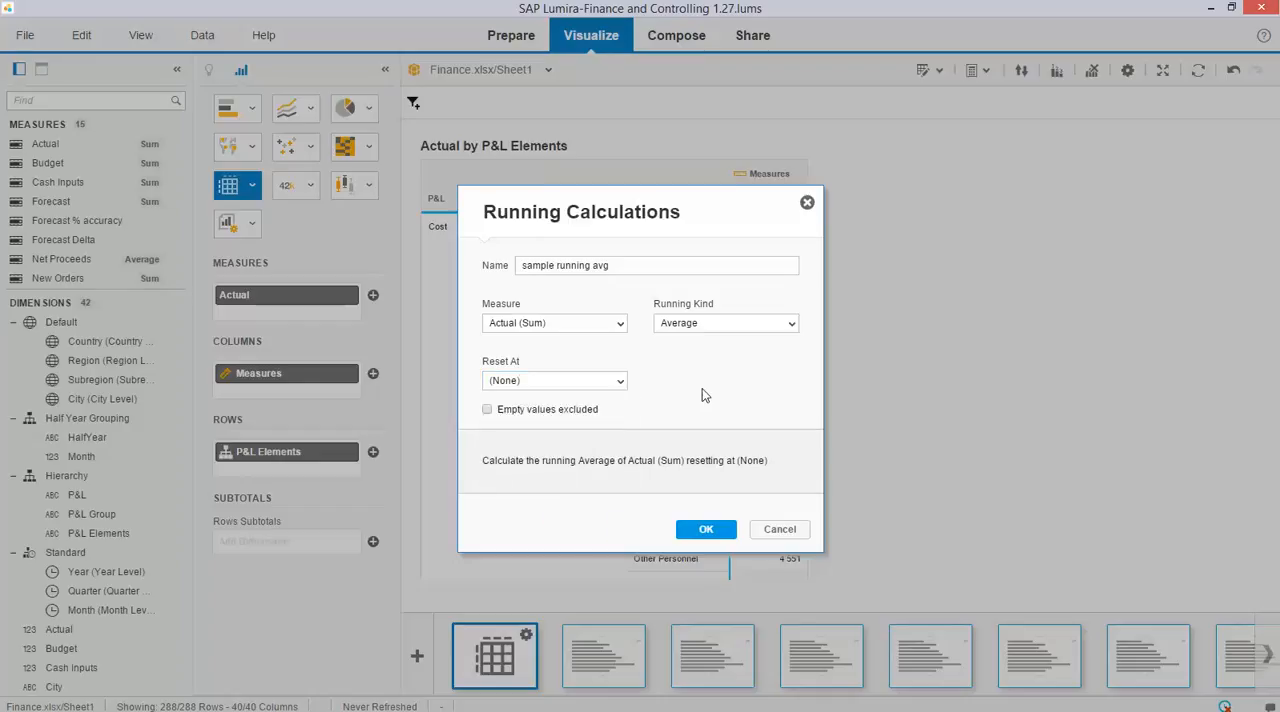
{"action": "left_click", "coordinate": [621, 384]}
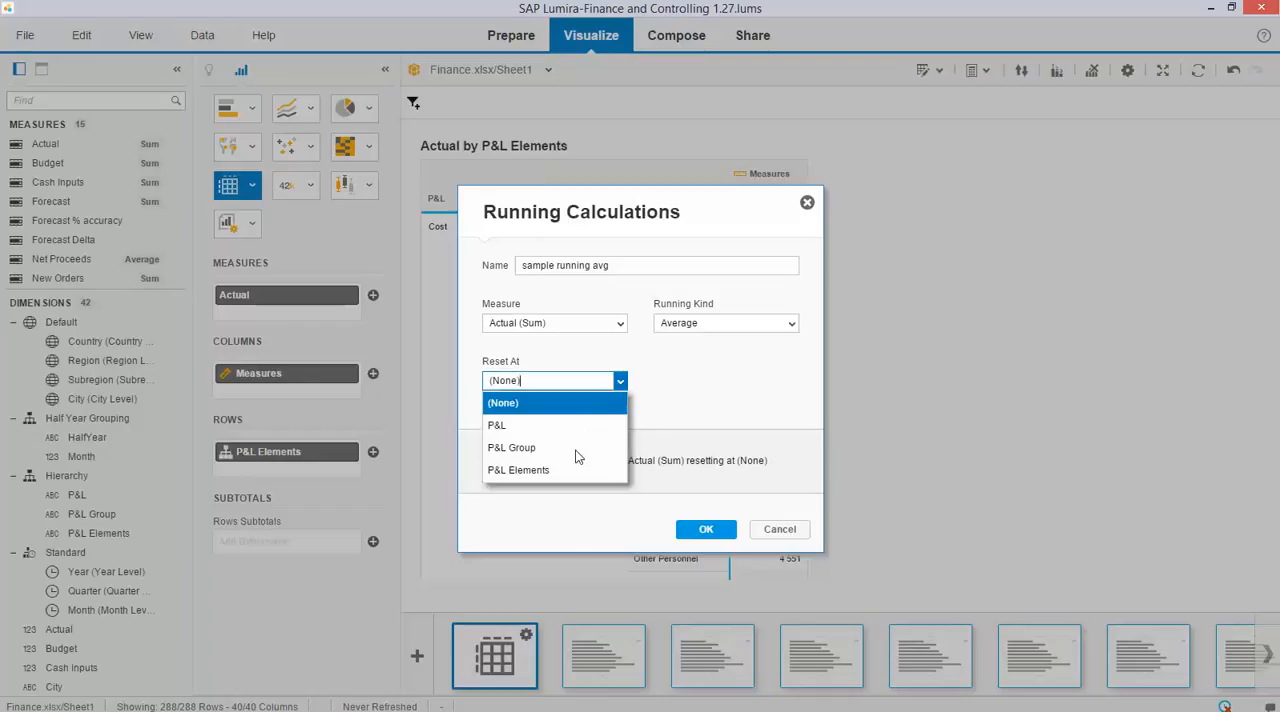
{"action": "left_click", "coordinate": [523, 447]}
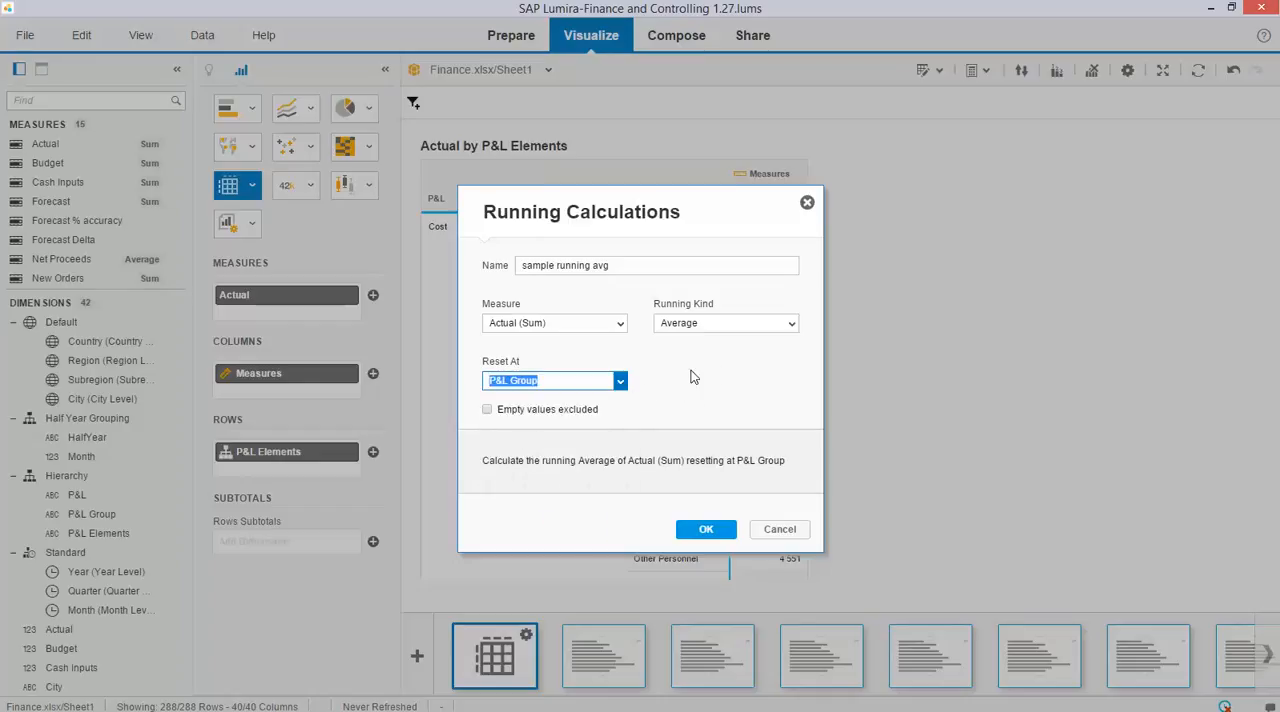
{"action": "left_click", "coordinate": [719, 536]}
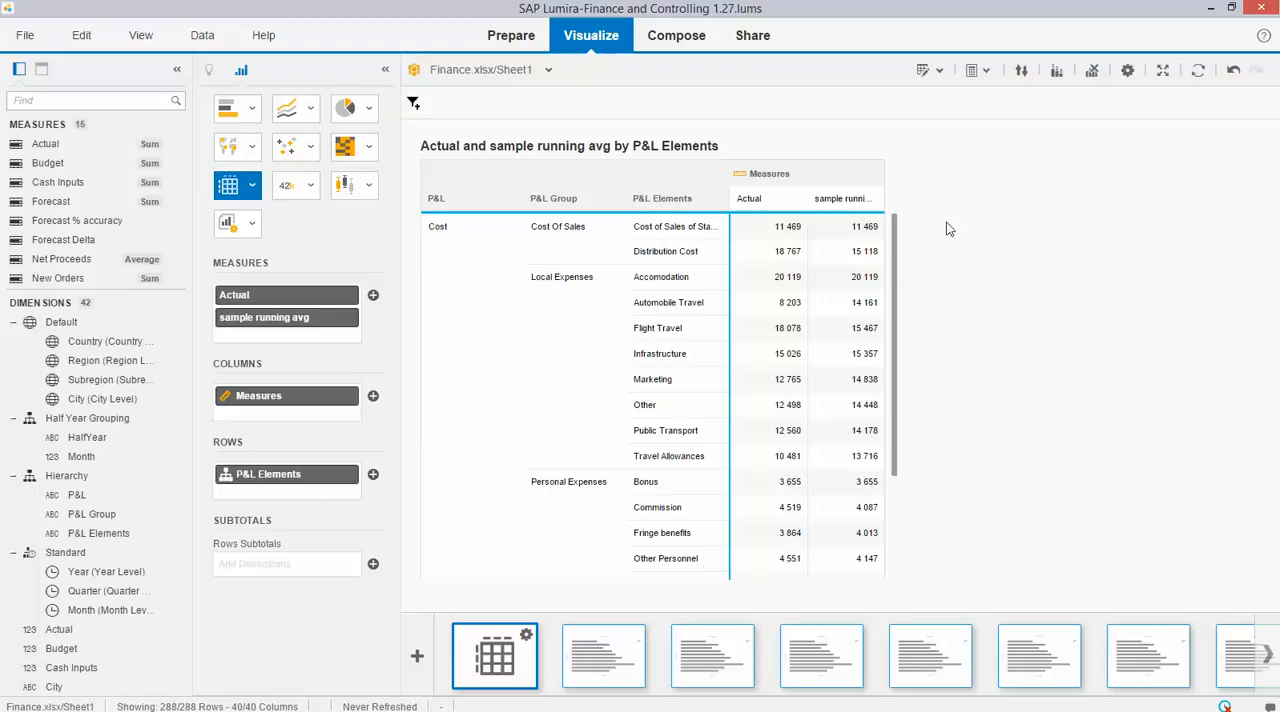
Start a Moving Average calculation on Actual (Sum) that resets at P&L Group.
{"action": "left_click", "coordinate": [939, 72]}
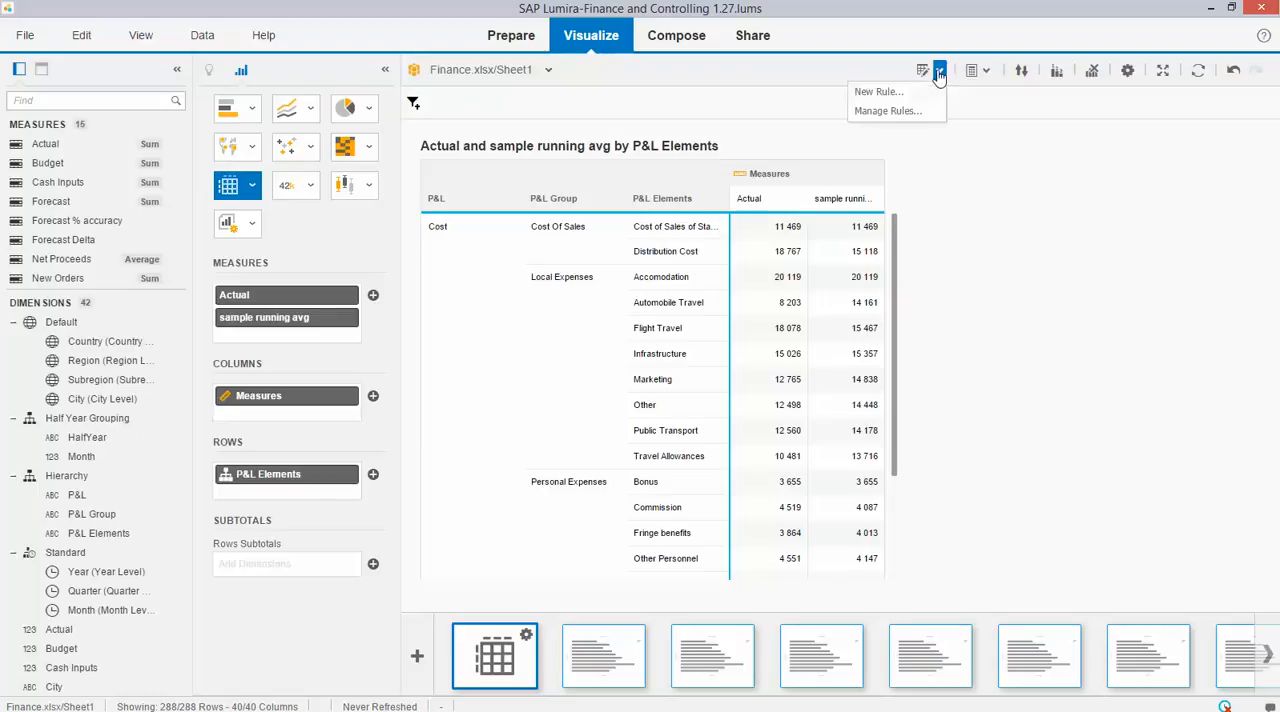
{"action": "left_click", "coordinate": [991, 76]}
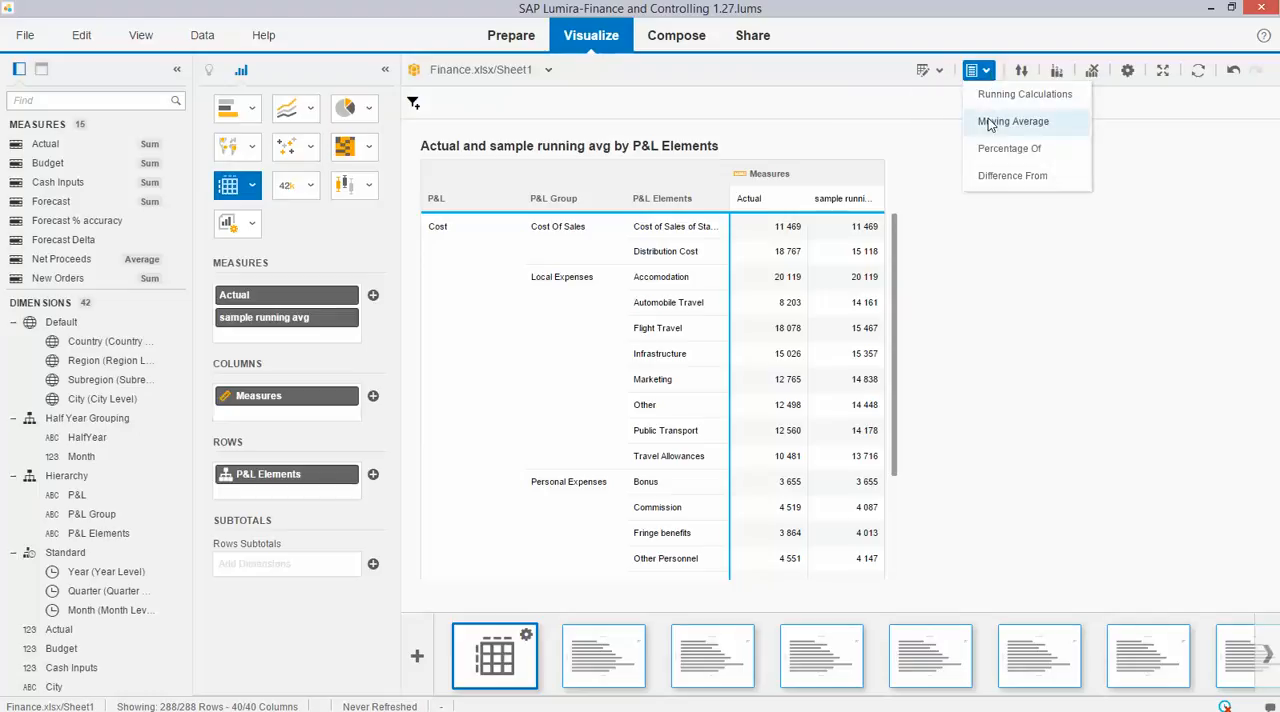
{"action": "left_click", "coordinate": [1012, 121]}
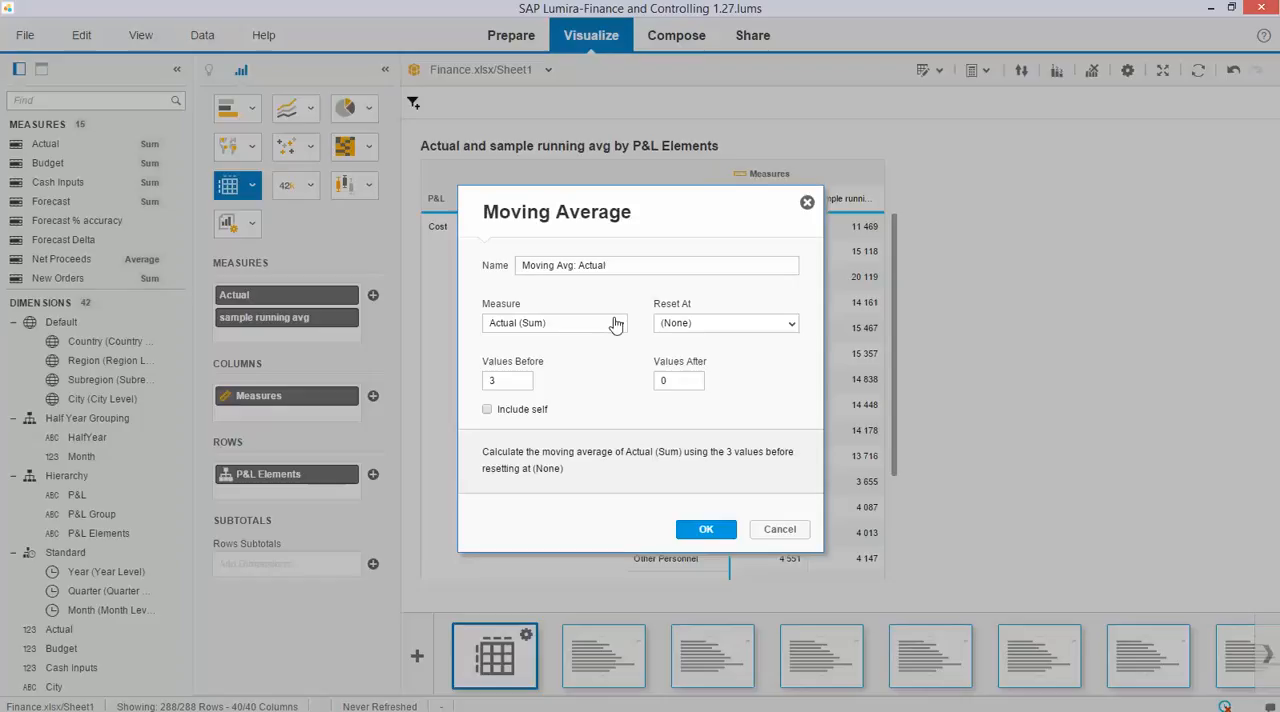
{"action": "left_click", "coordinate": [620, 324]}
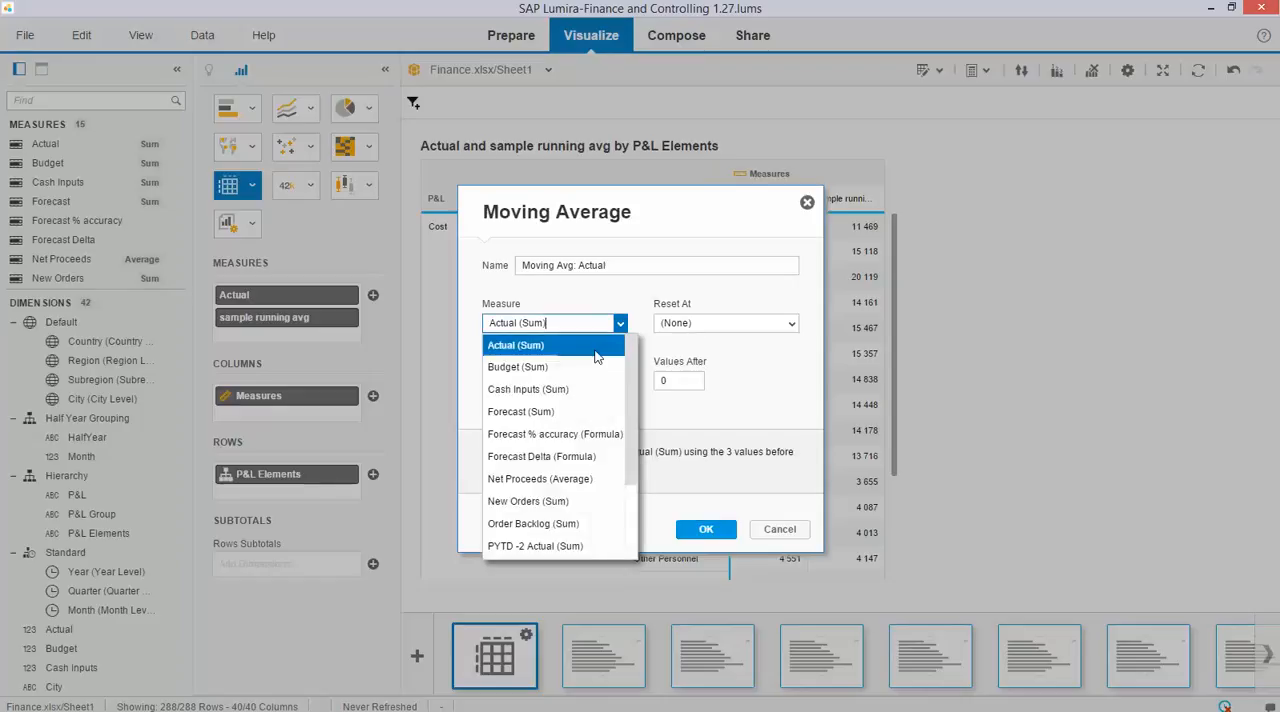
{"action": "left_click", "coordinate": [600, 296]}
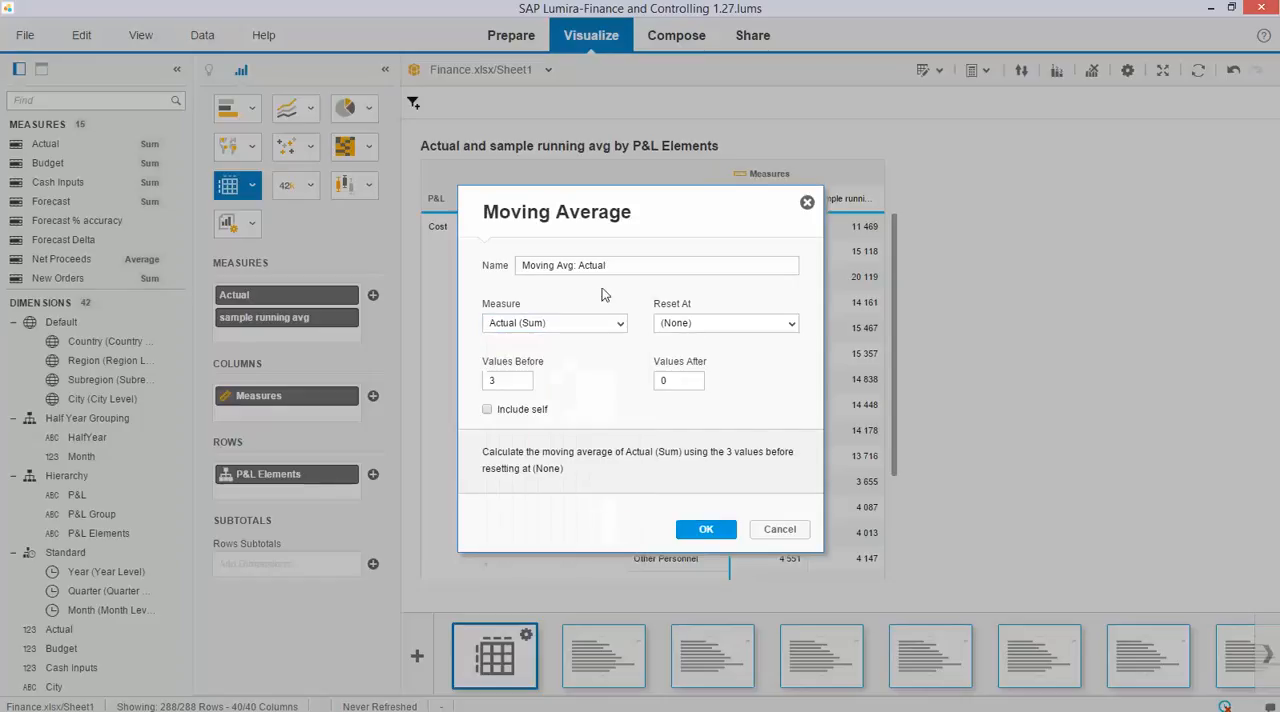
{"action": "left_click", "coordinate": [790, 323]}
{"action": "left_click", "coordinate": [697, 392]}
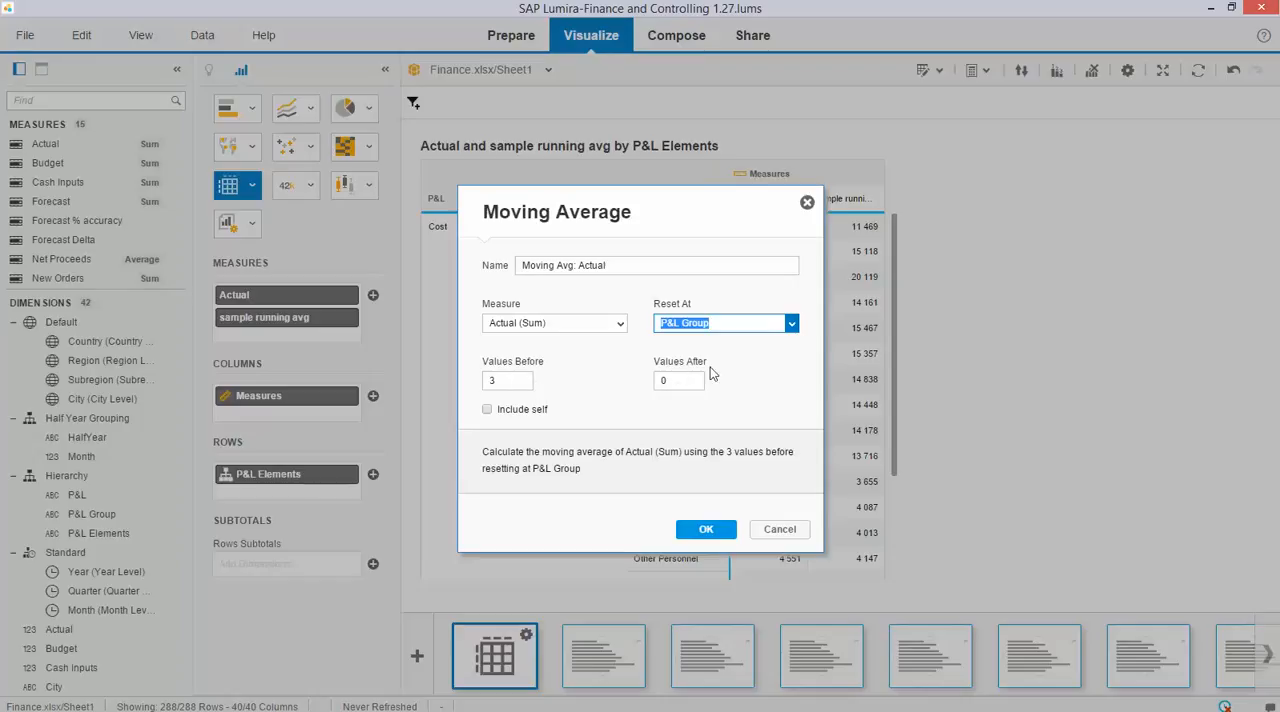
Set the moving average to use 2 values before and 2 values after, and add it to the crosstab.
{"action": "left_click_drag", "start_coordinate": [510, 381], "coordinate": [476, 387]}
{"action": "type", "text": "2"}
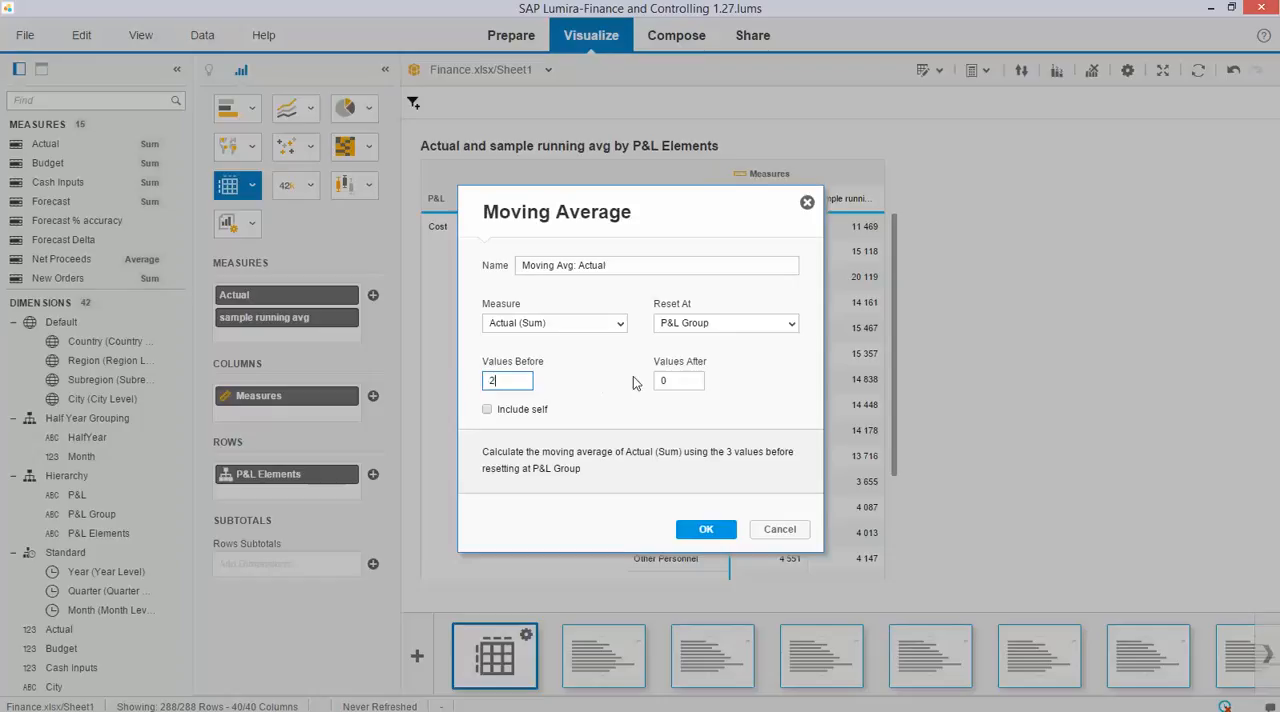
{"action": "left_click_drag", "start_coordinate": [675, 377], "coordinate": [636, 388]}
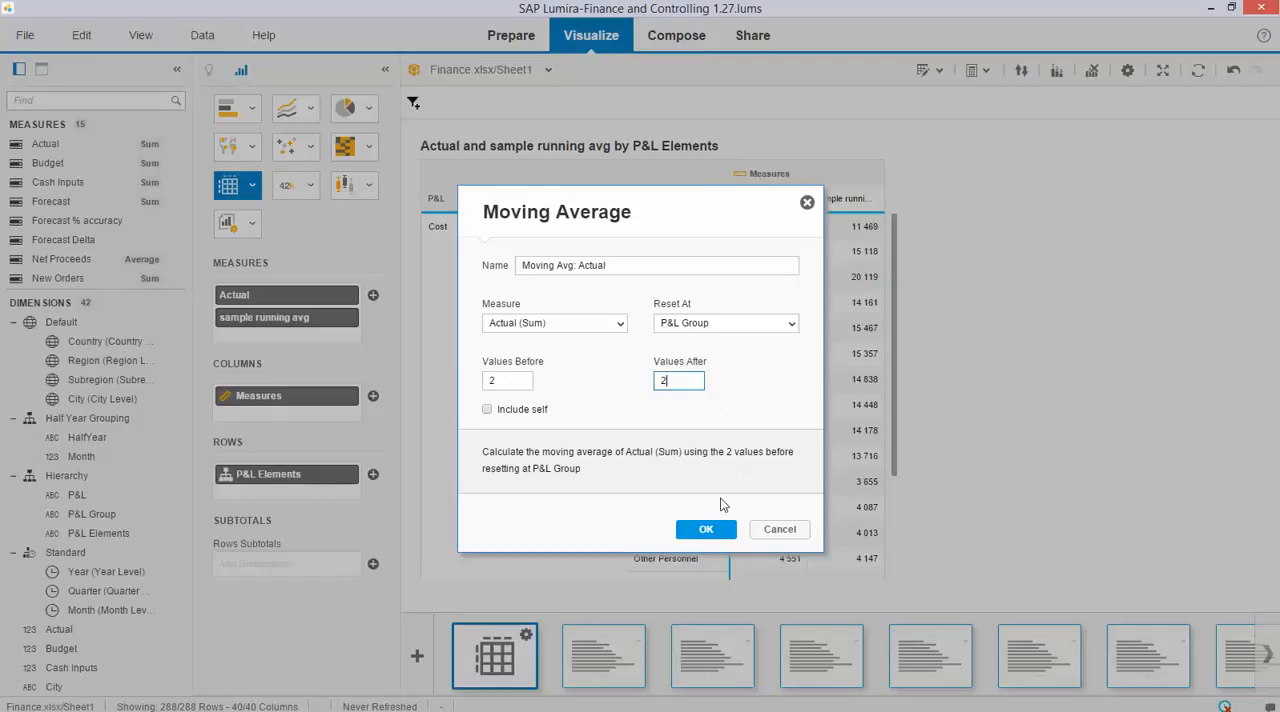
{"action": "left_click", "coordinate": [707, 530]}
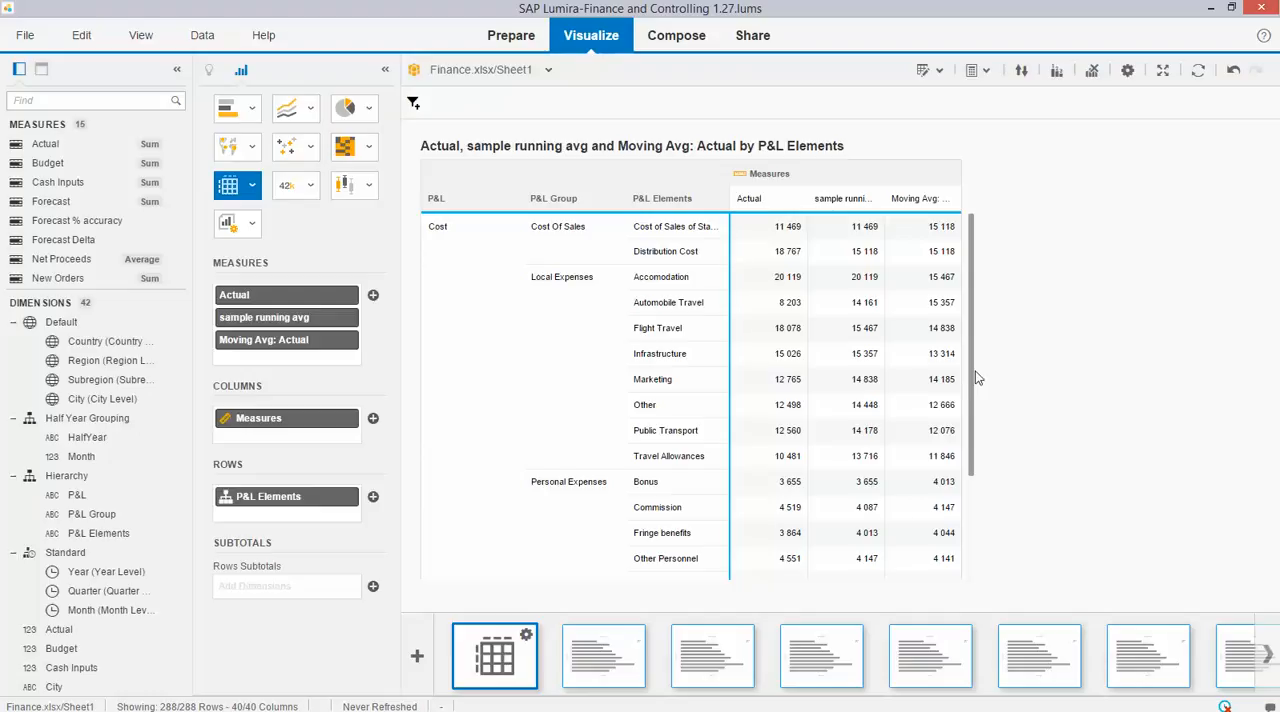
Review the running average and moving average columns across all cost and revenue rows of the crosstab.
{"action": "scroll", "coordinate": [977, 378], "scroll_direction": "down", "scroll_amount": 1}
{"action": "scroll", "coordinate": [977, 378], "scroll_direction": "down", "scroll_amount": 1}
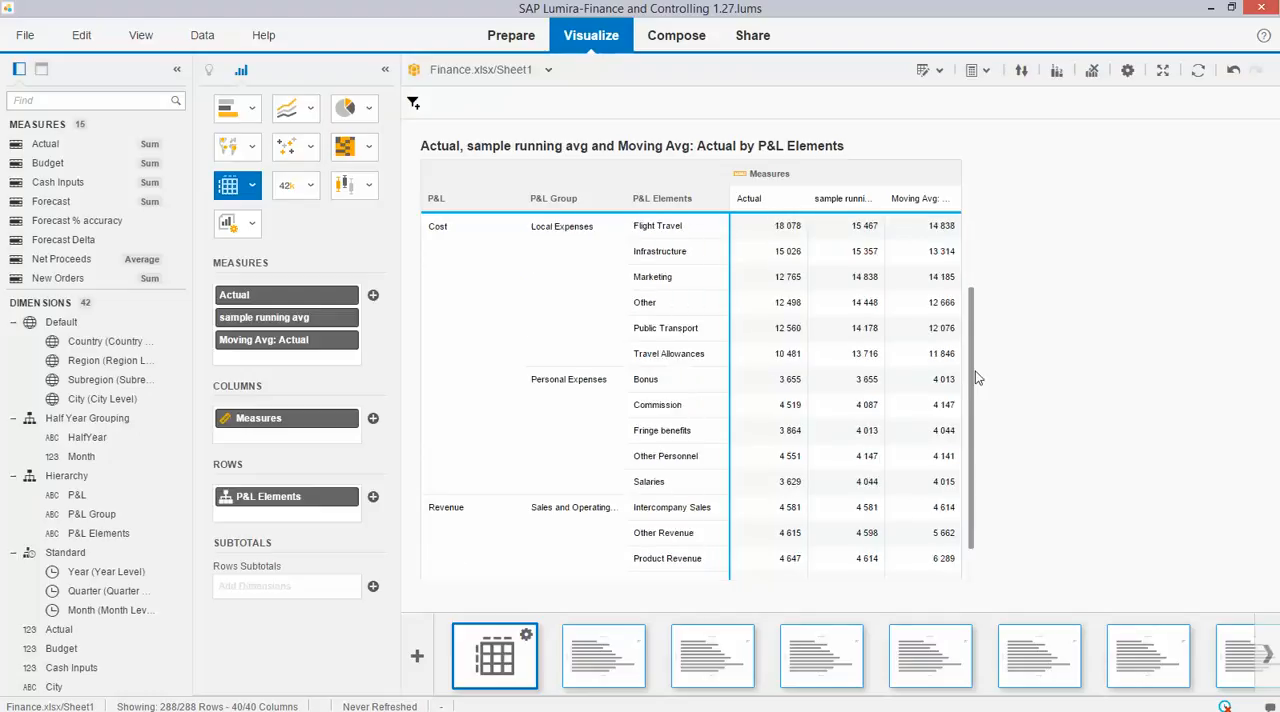
{"action": "scroll", "coordinate": [977, 378], "scroll_direction": "down", "scroll_amount": 1}
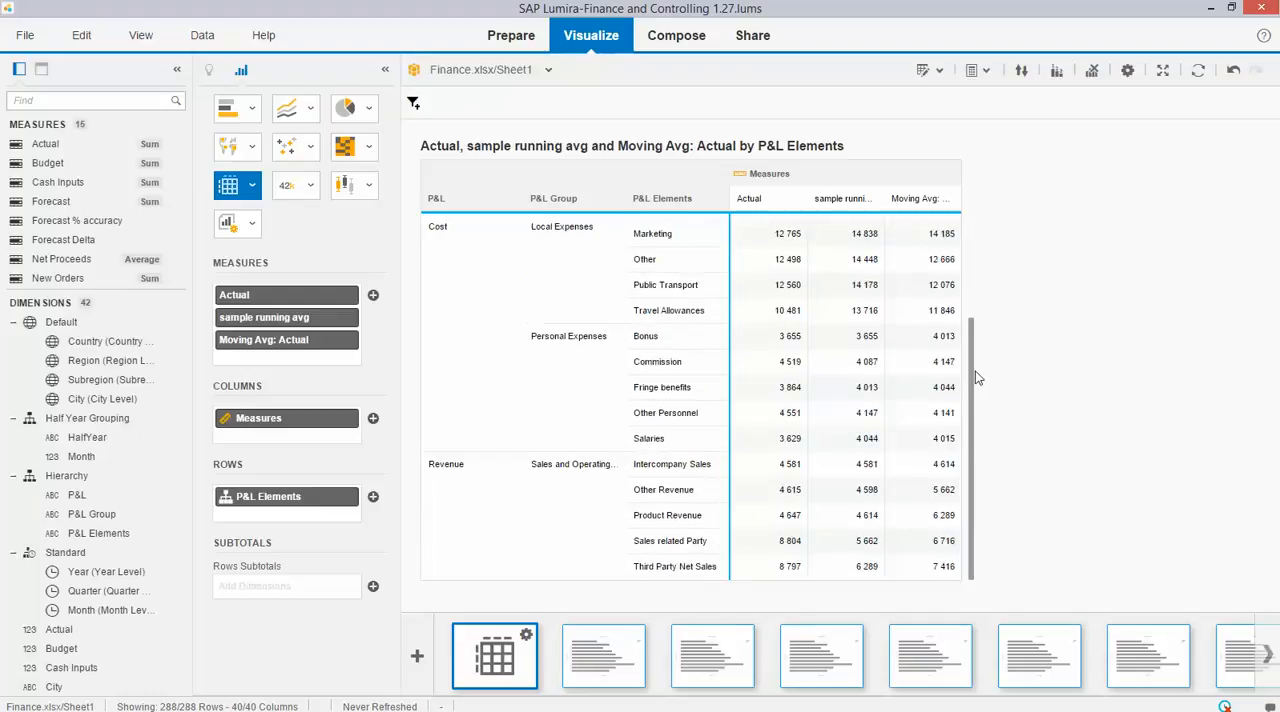
{"action": "scroll", "coordinate": [977, 378], "scroll_direction": "up", "scroll_amount": 3}
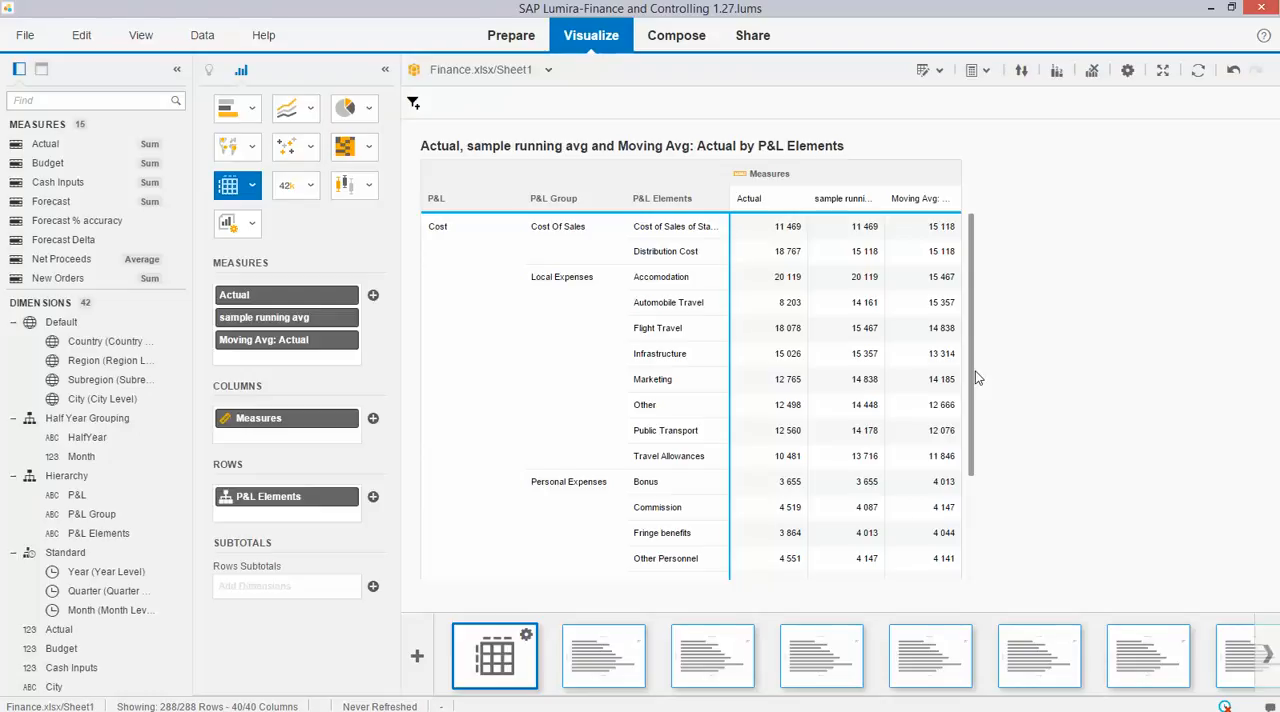
{"action": "scroll", "coordinate": [977, 378], "scroll_direction": "down", "scroll_amount": 3}
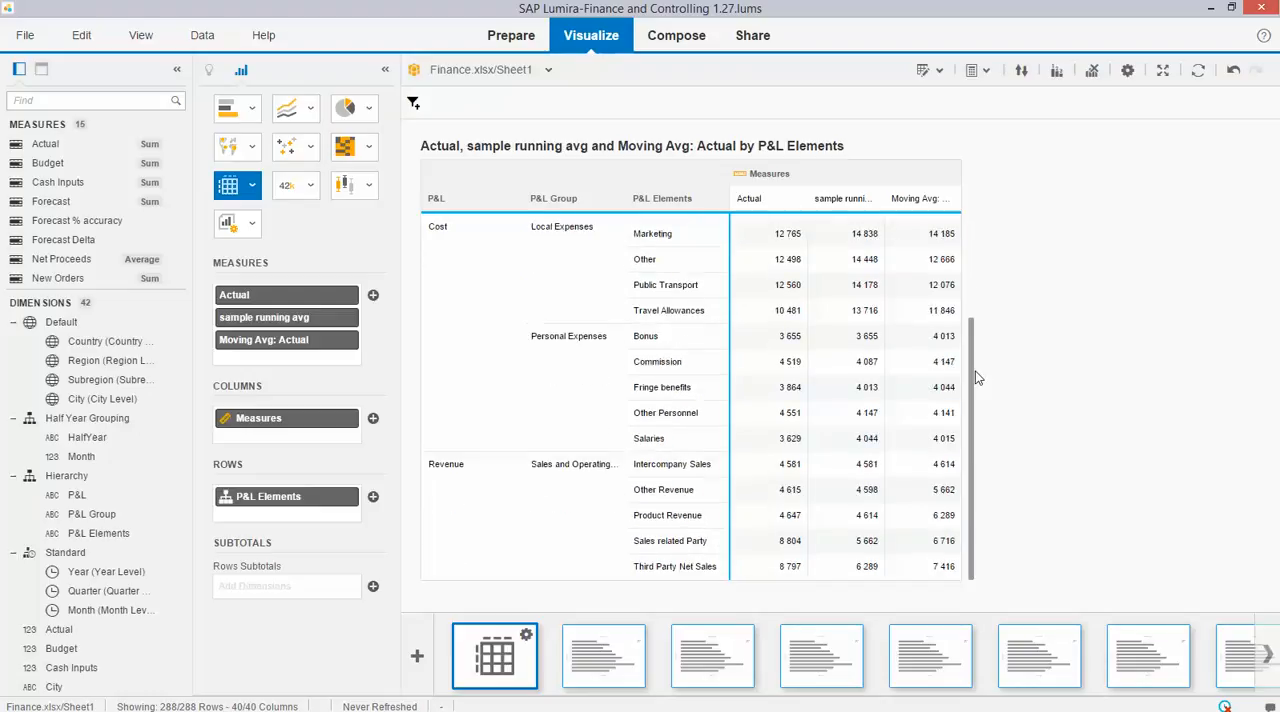
{"action": "scroll", "coordinate": [977, 378], "scroll_direction": "up", "scroll_amount": 3}
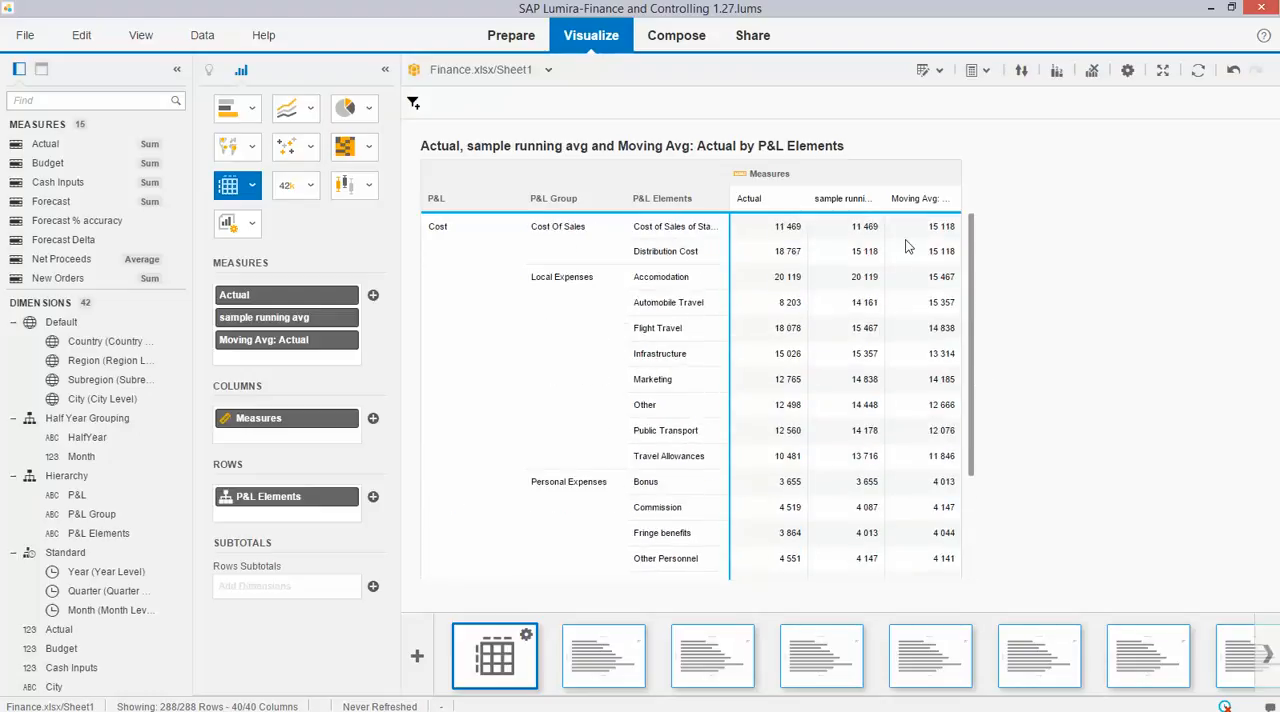
Create a new crosstab visualization with Actual as the measure and P&L Elements in the rows.
{"action": "mouse_move", "coordinate": [975, 321]}
{"action": "left_mouse_down"}
{"action": "mouse_move", "coordinate": [981, 404]}
{"action": "mouse_move", "coordinate": [976, 325]}
{"action": "left_mouse_up"}
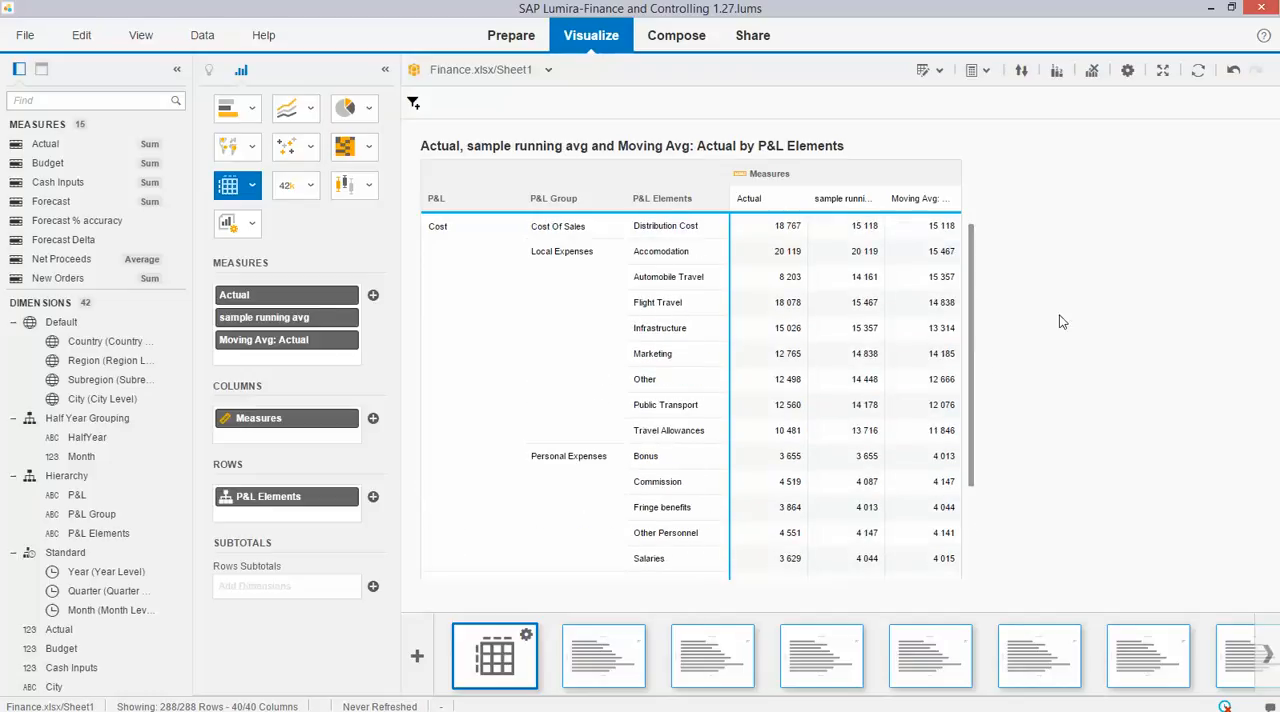
{"action": "left_click", "coordinate": [417, 656]}
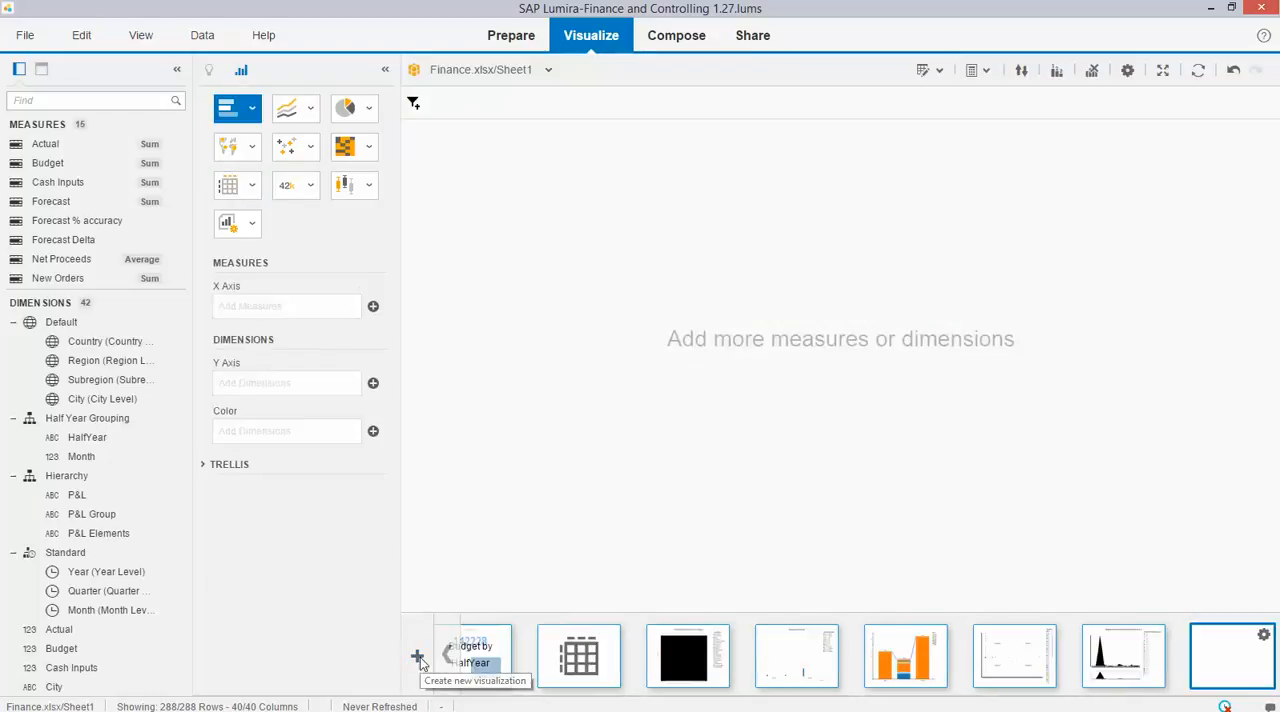
{"action": "left_click", "coordinate": [227, 186]}
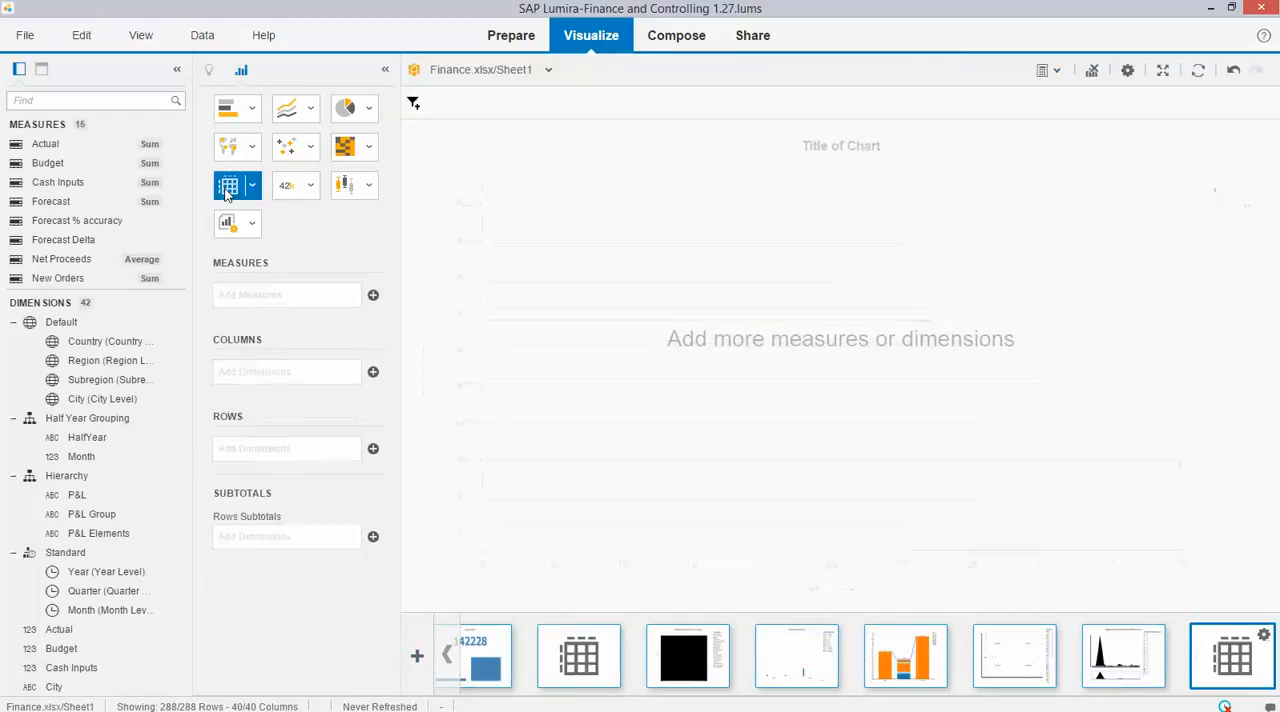
{"action": "left_click_drag", "start_coordinate": [45, 144], "coordinate": [260, 294]}
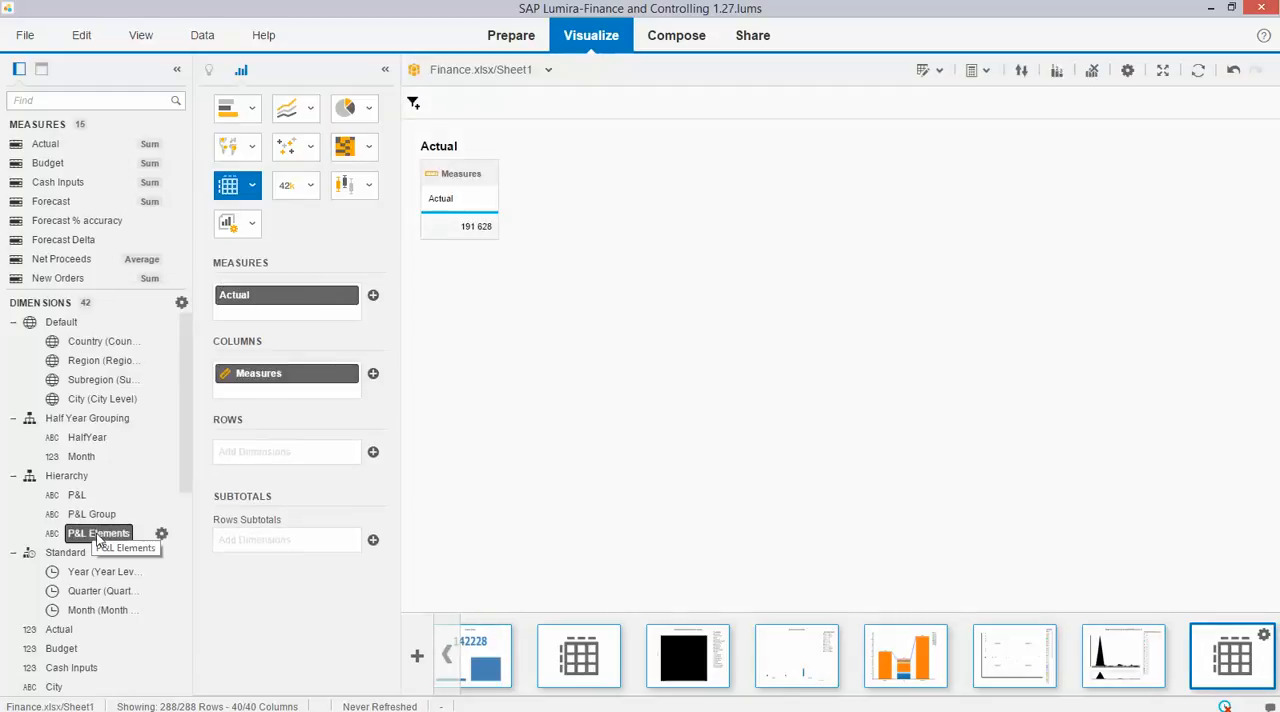
{"action": "left_click_drag", "start_coordinate": [130, 532], "coordinate": [258, 452]}
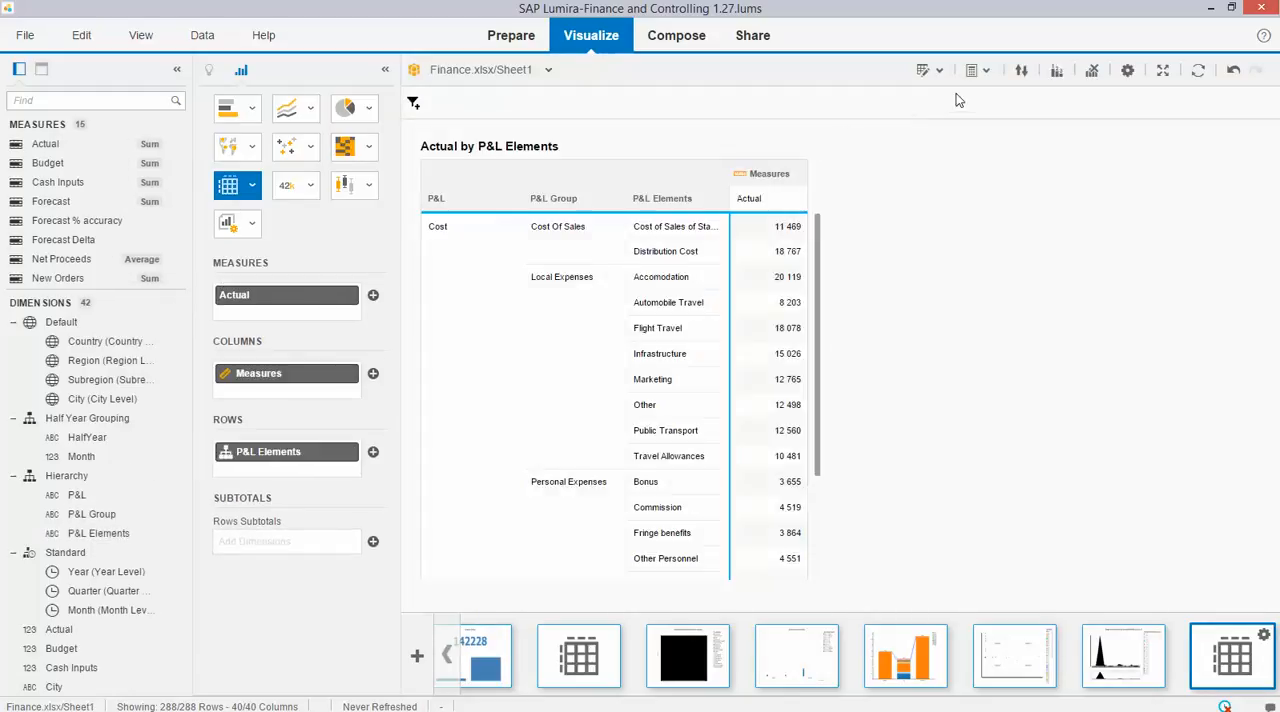
{"action": "left_click", "coordinate": [337, 452]}
{"action": "mouse_move", "coordinate": [324, 553]}
Add a Percentage Of calculation for Actual (Sum) with (Grand Total) as the base dimension to the crosstab.
{"action": "left_click", "coordinate": [980, 79]}
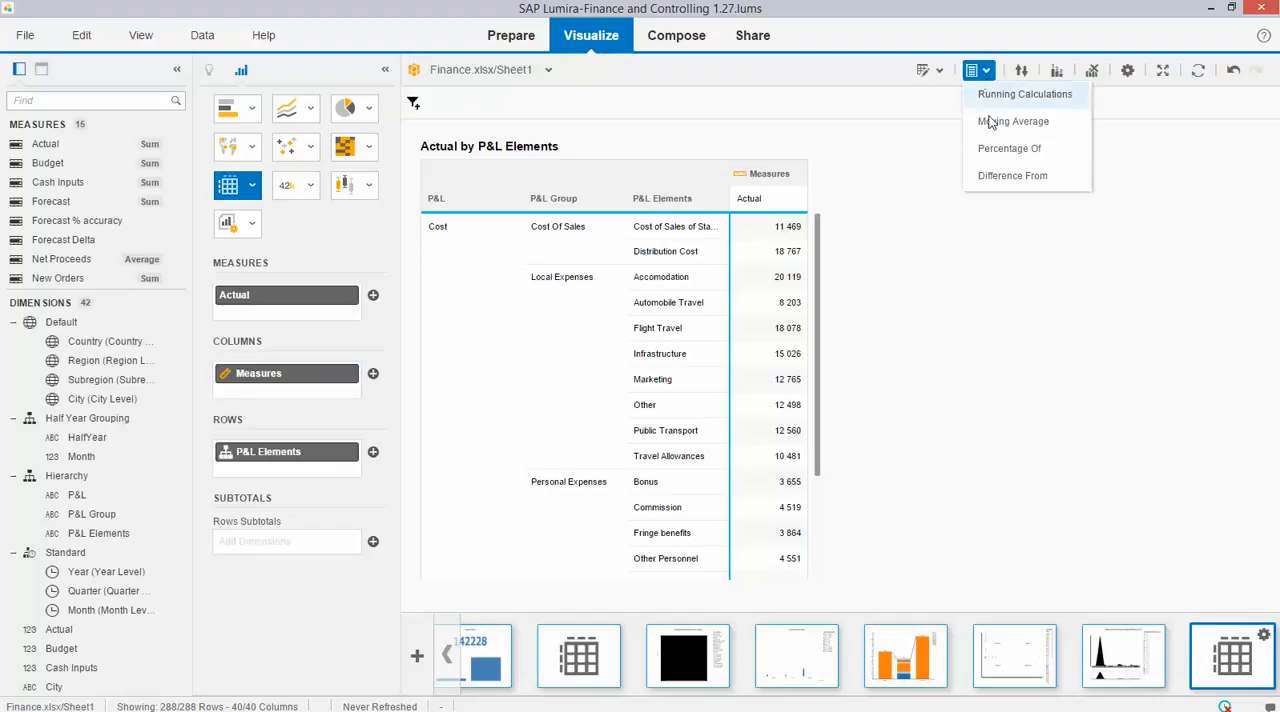
{"action": "left_click", "coordinate": [994, 157]}
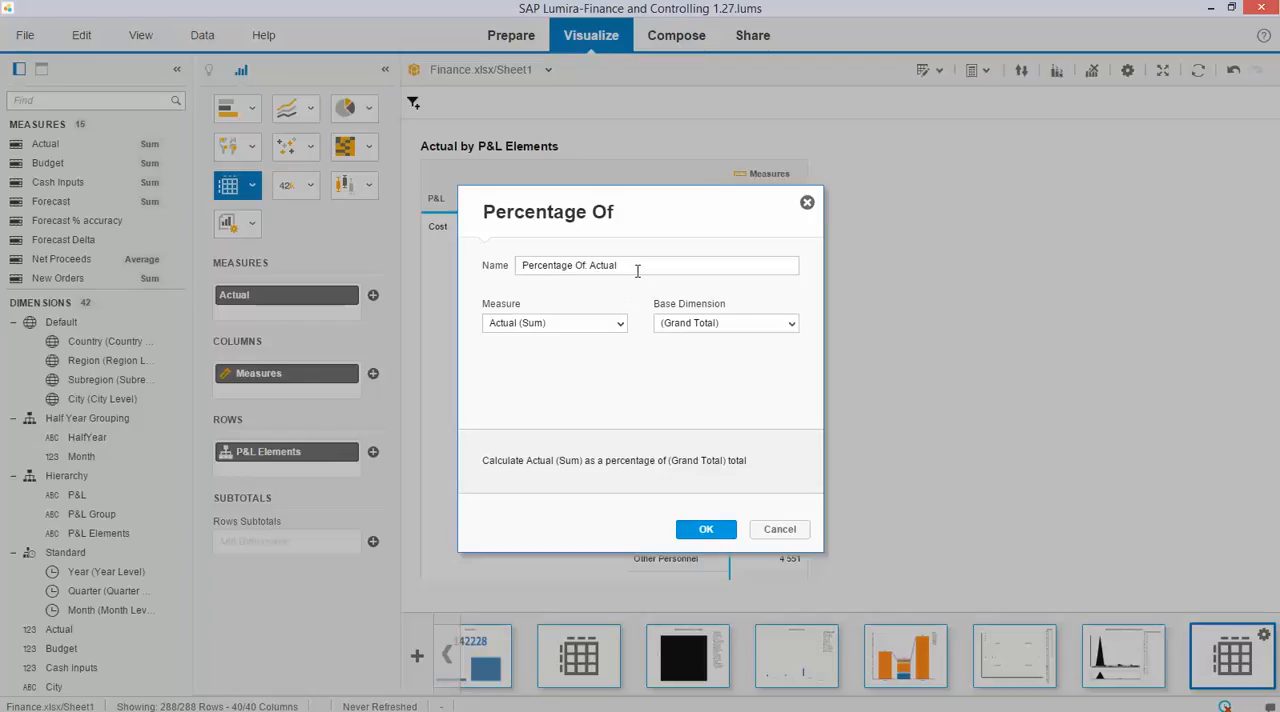
{"action": "left_click", "coordinate": [792, 325]}
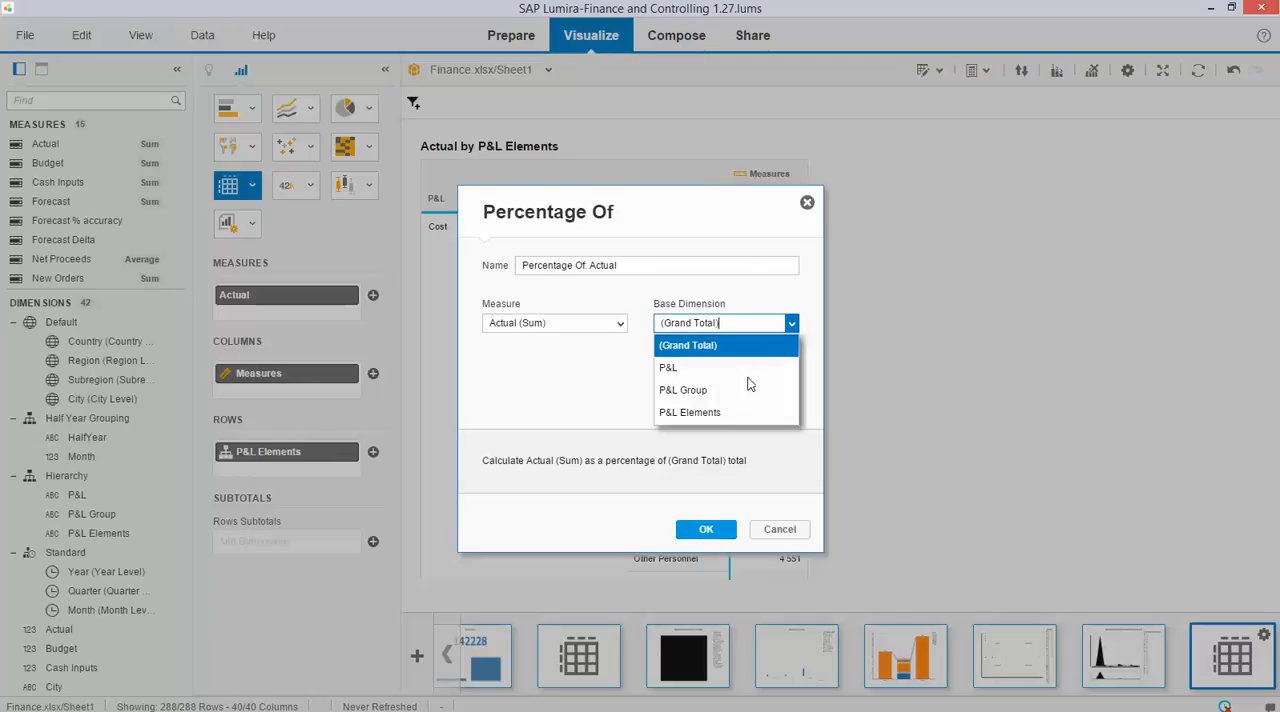
{"action": "left_click", "coordinate": [589, 382]}
{"action": "left_click", "coordinate": [713, 529]}
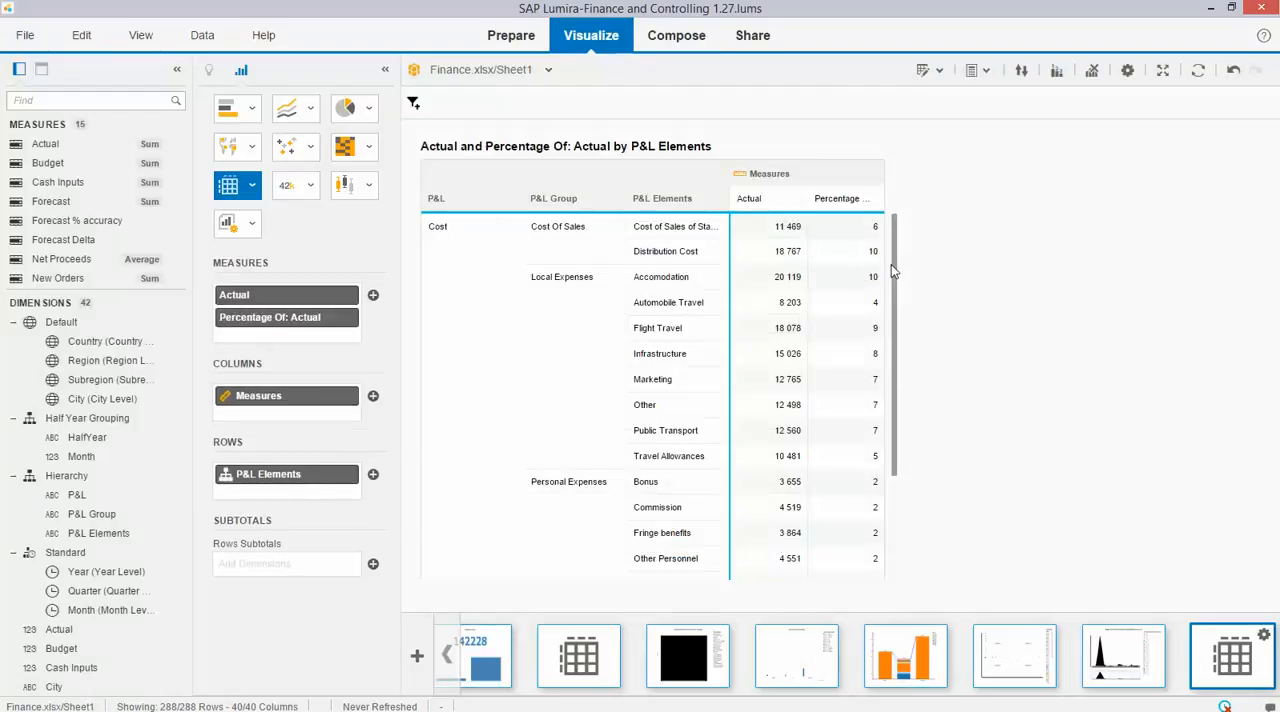
{"action": "mouse_move", "coordinate": [891, 264]}
{"action": "left_mouse_down"}
{"action": "mouse_move", "coordinate": [909, 396]}
{"action": "mouse_move", "coordinate": [900, 271]}
{"action": "left_mouse_up"}
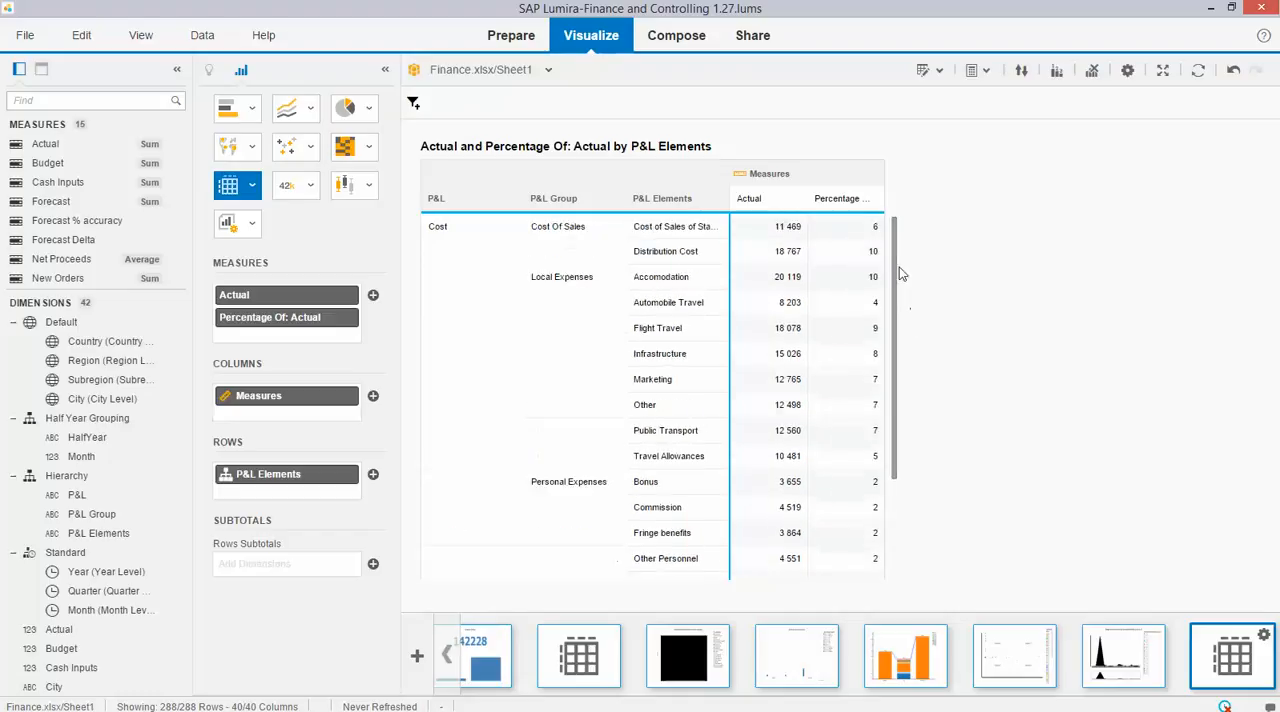
Remove the Percentage Of: Actual calculation and the P&L Elements rows from the crosstab.
{"action": "left_click", "coordinate": [352, 318]}
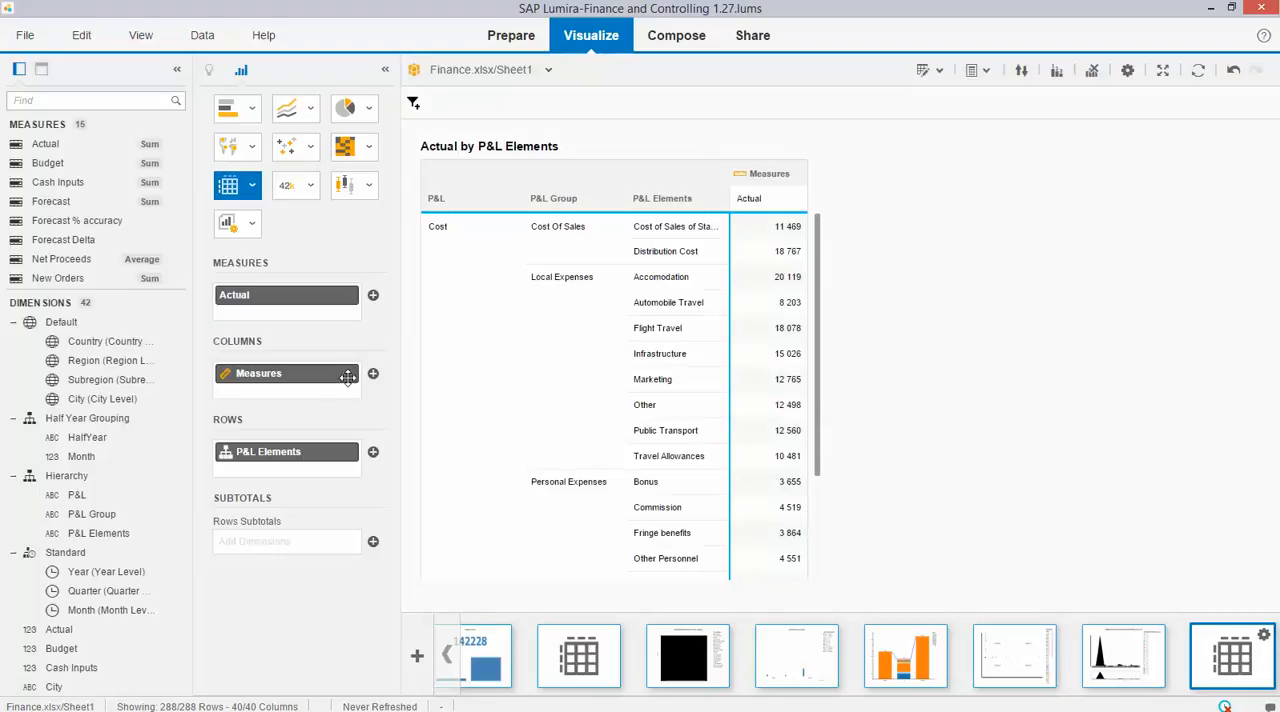
{"action": "left_click", "coordinate": [352, 452]}
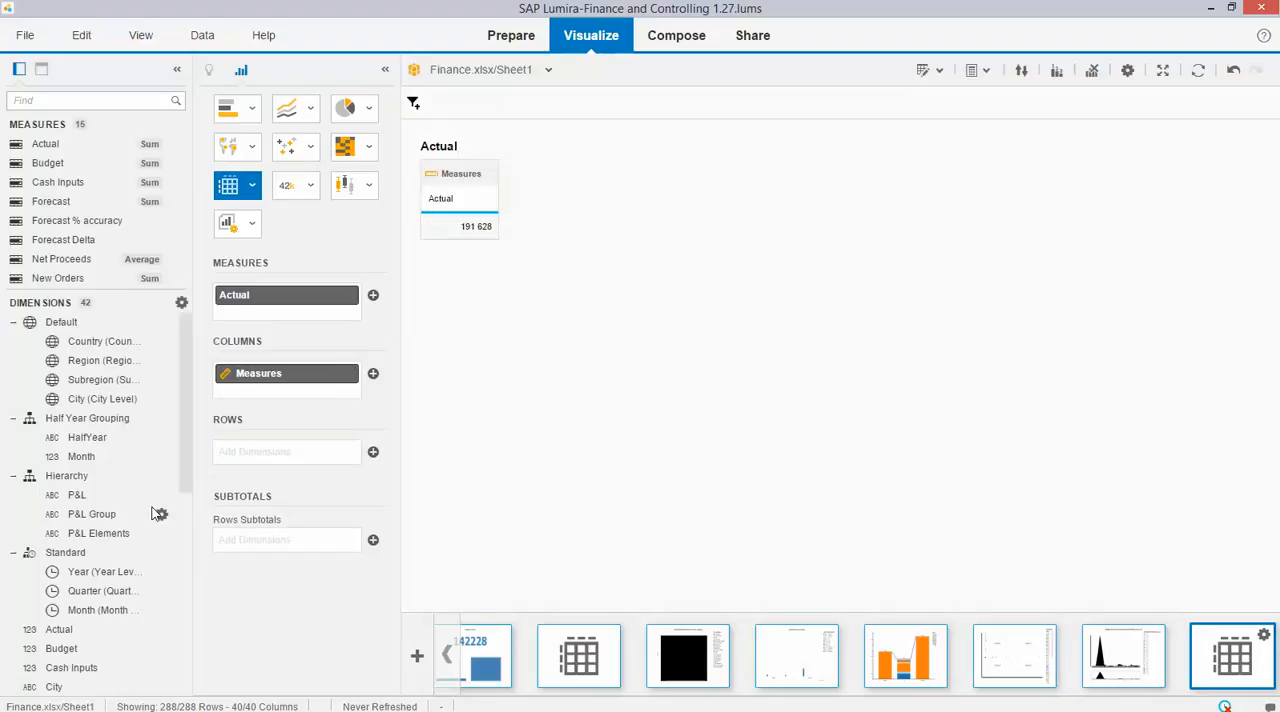
Show the hidden dimensions and add Date to the crosstab rows.
{"action": "scroll", "coordinate": [152, 513], "scroll_direction": "down", "scroll_amount": 4}
{"action": "scroll", "coordinate": [153, 513], "scroll_direction": "up", "scroll_amount": 5}
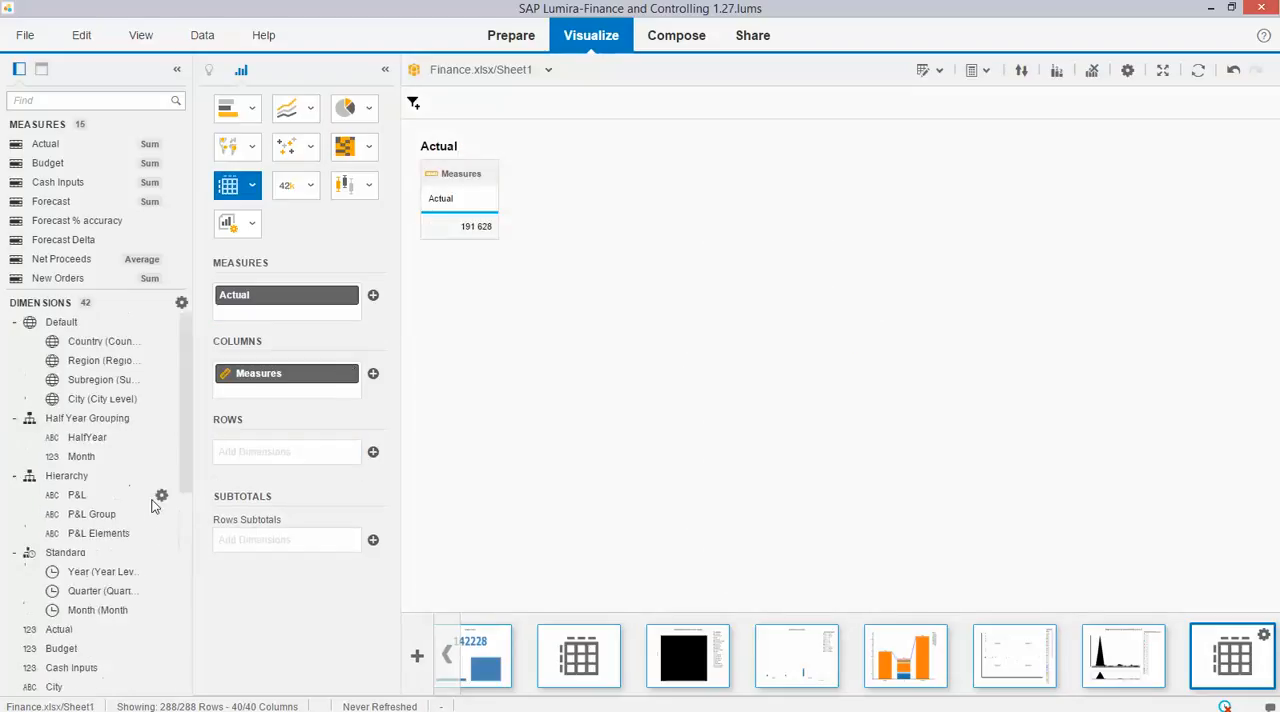
{"action": "left_click", "coordinate": [181, 305]}
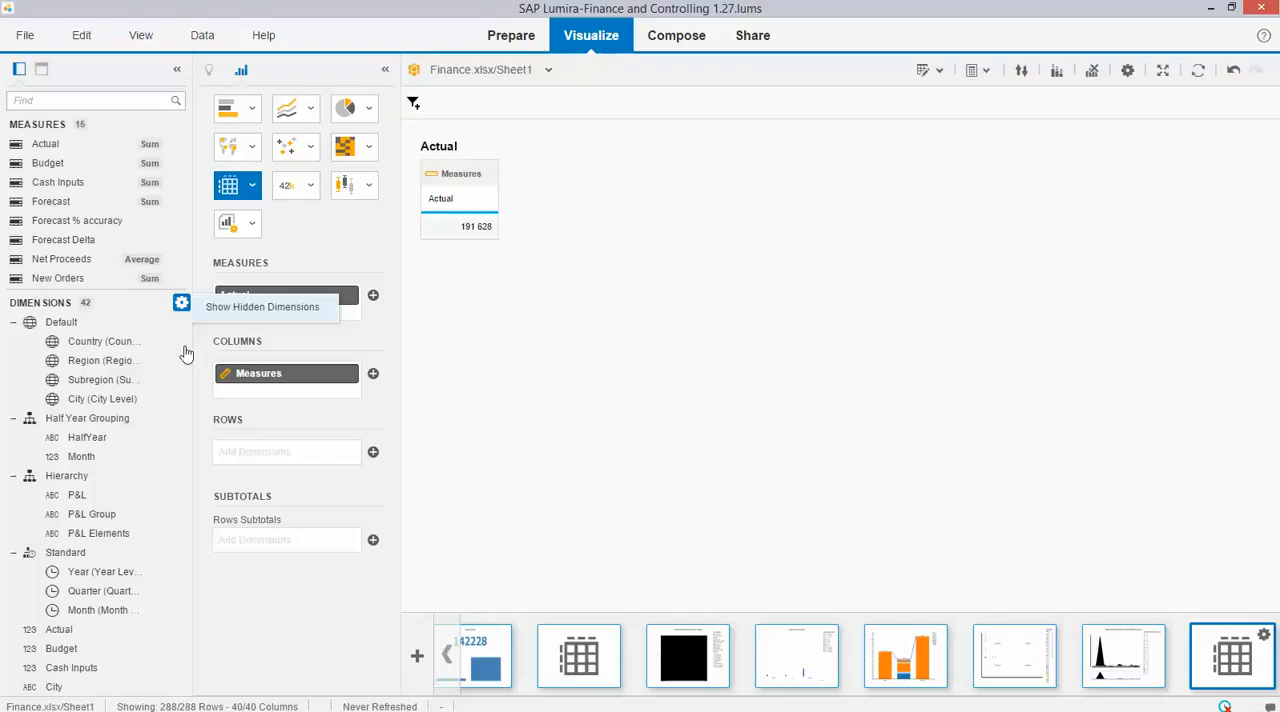
{"action": "scroll", "coordinate": [143, 462], "scroll_direction": "down", "scroll_amount": 5}
{"action": "scroll", "coordinate": [143, 462], "scroll_direction": "up", "scroll_amount": 5}
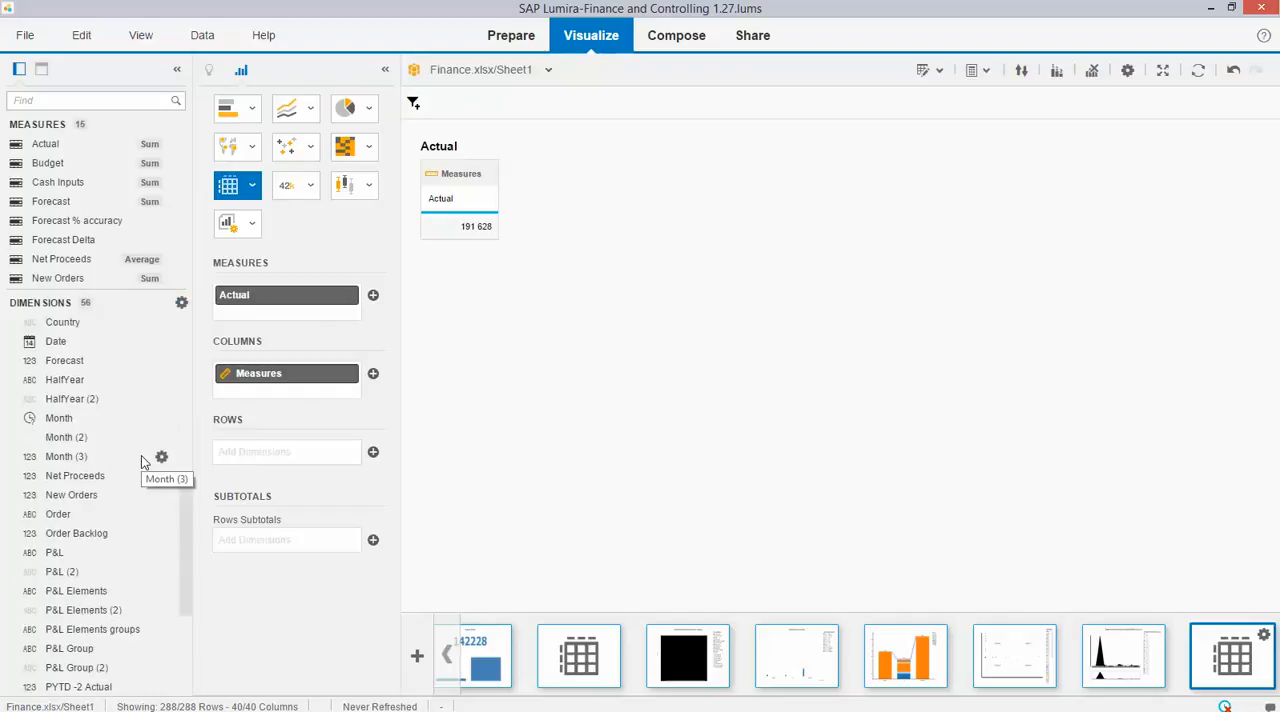
{"action": "left_click_drag", "start_coordinate": [57, 343], "coordinate": [275, 452]}
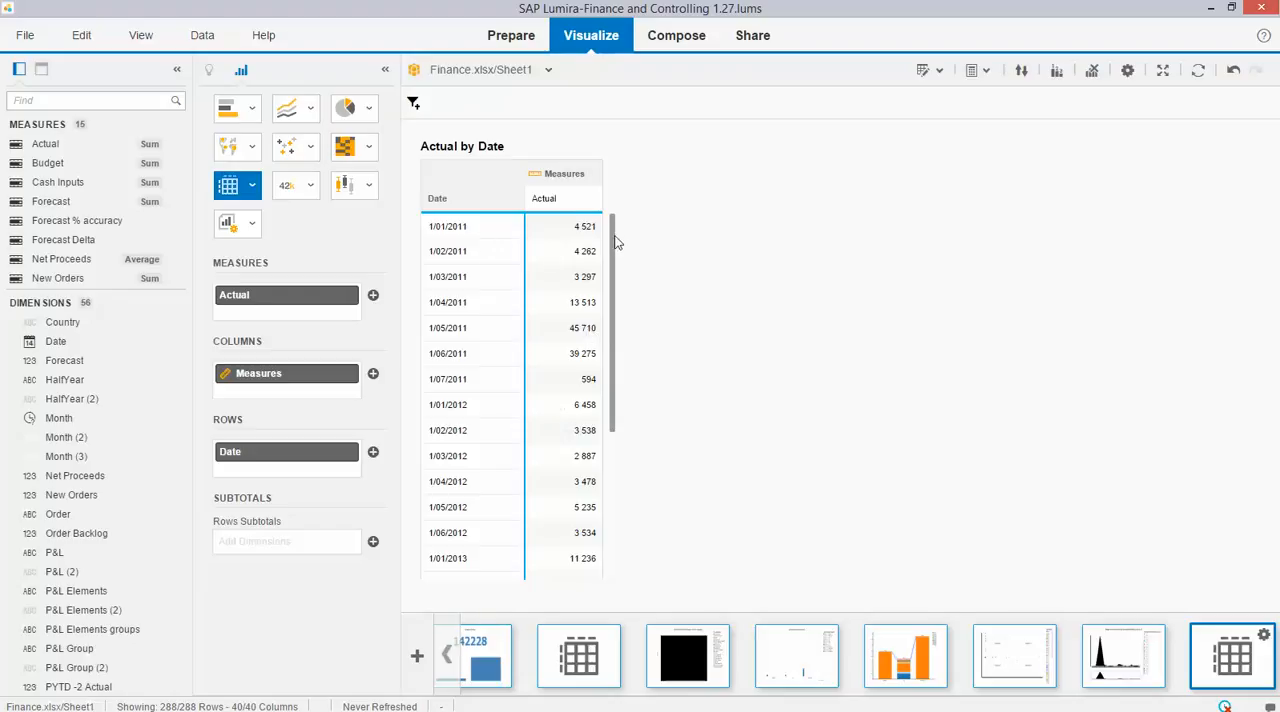
Start a Difference From calculation on Actual (Sum) and name it "sample difference from".
{"action": "left_click", "coordinate": [988, 75]}
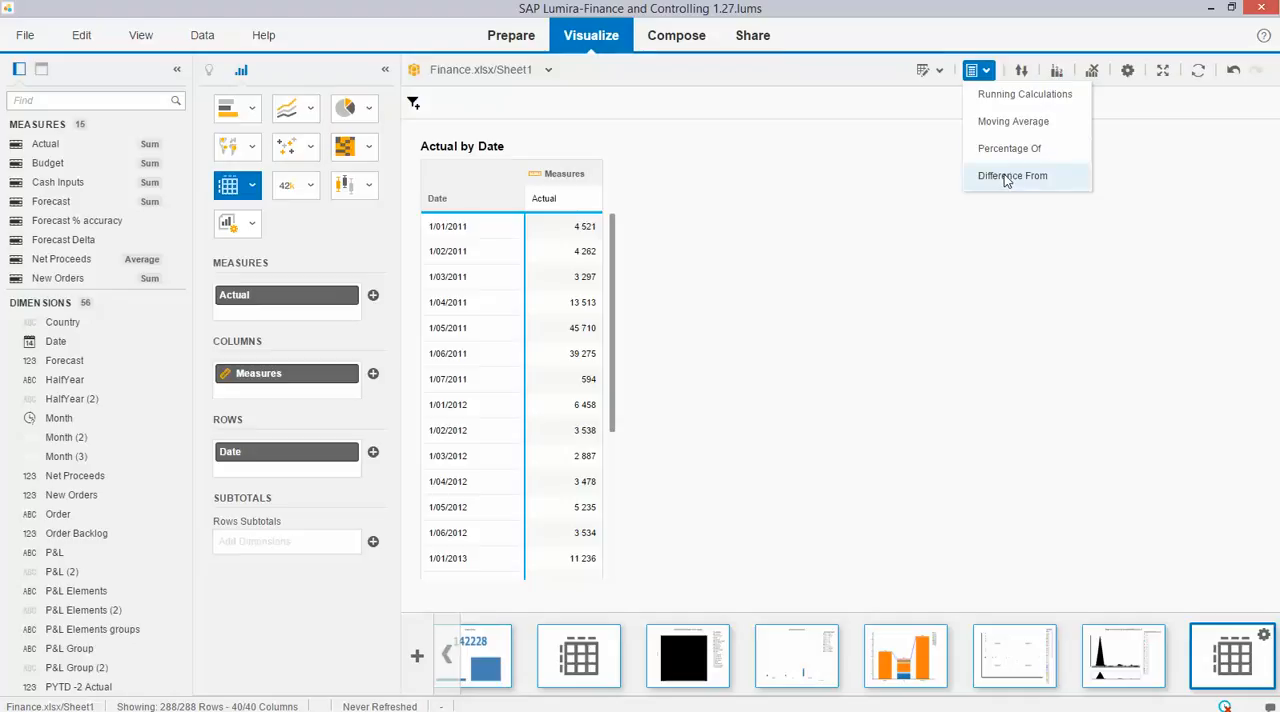
{"action": "left_click", "coordinate": [1007, 179]}
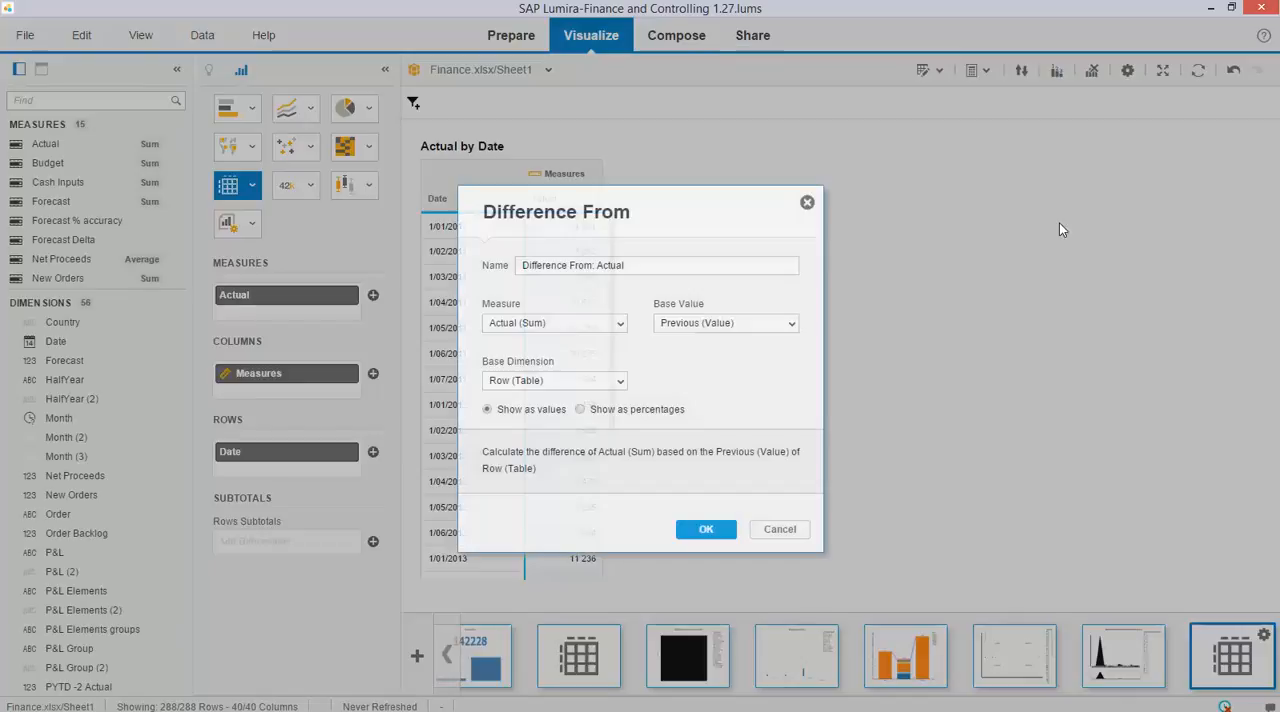
{"action": "left_click_drag", "start_coordinate": [665, 269], "coordinate": [400, 262]}
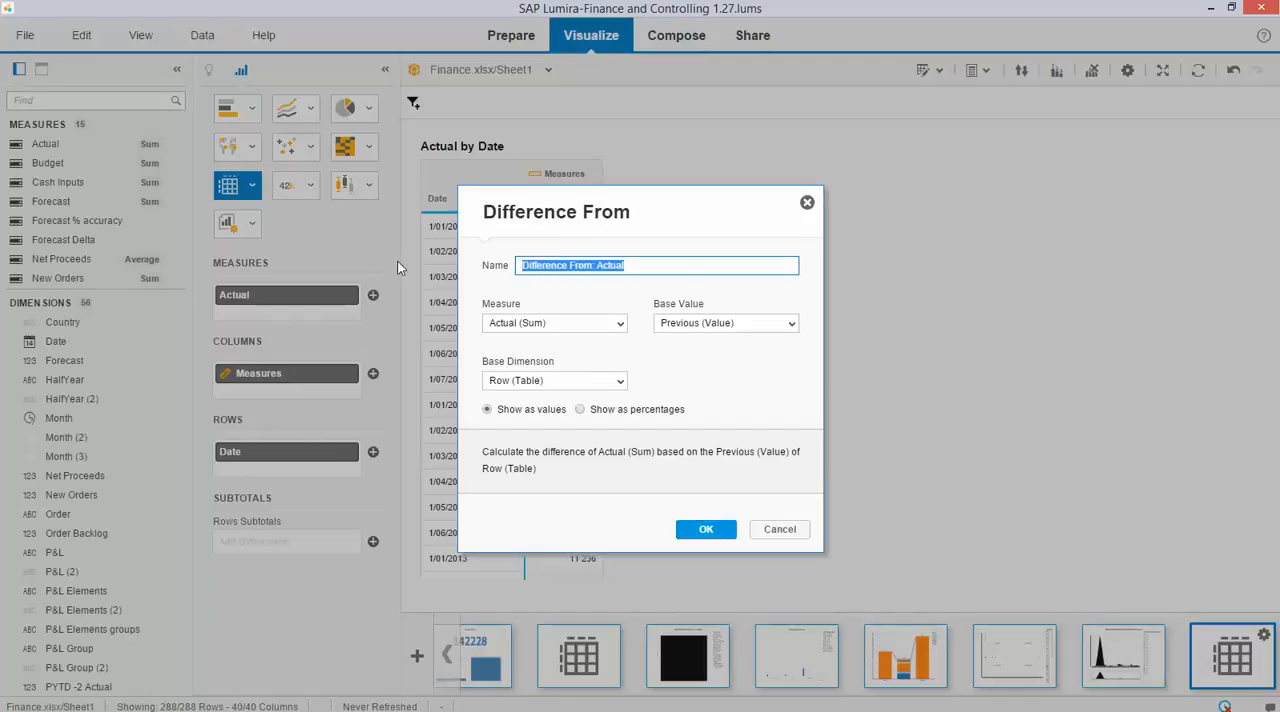
{"action": "type", "text": "sample "}
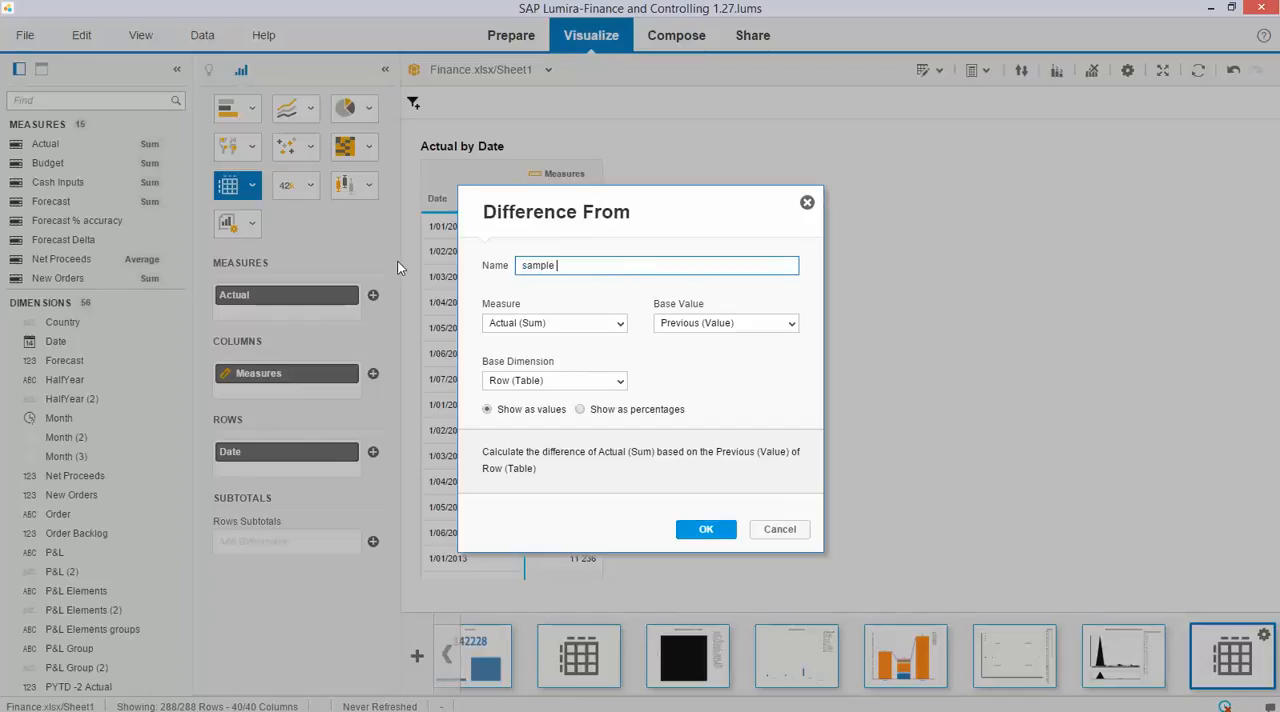
{"action": "type", "text": "difference from"}
Base the difference on the Previous (Value) of the Date dimension, and skip the scheduled backup.
{"action": "left_click", "coordinate": [791, 324]}
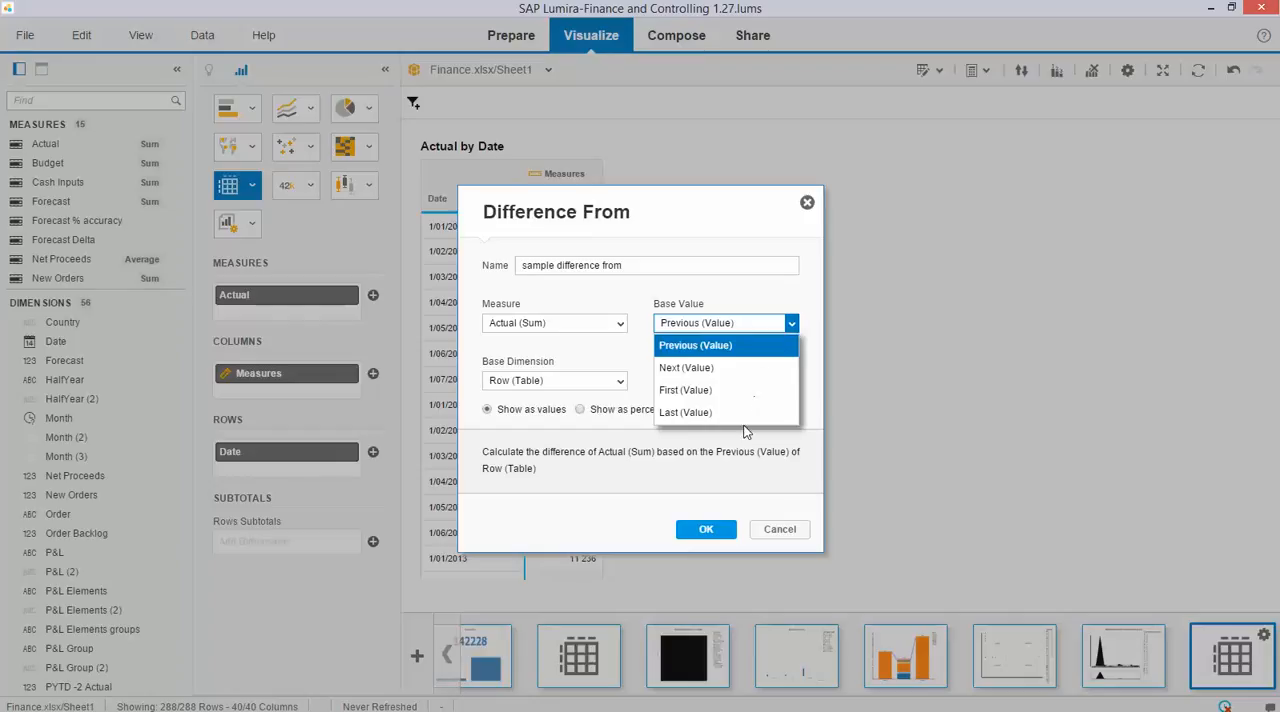
{"action": "left_click", "coordinate": [631, 365]}
{"action": "left_click", "coordinate": [790, 326]}
{"action": "left_click", "coordinate": [621, 384]}
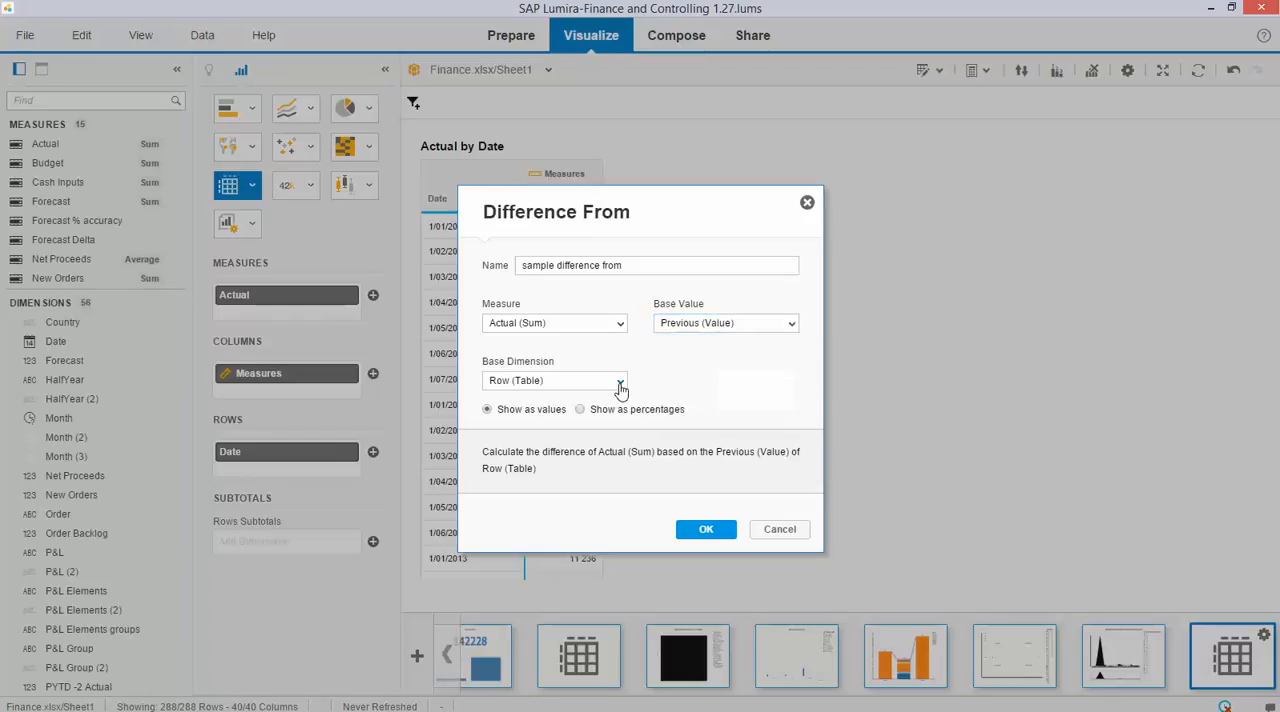
{"action": "left_click", "coordinate": [620, 381]}
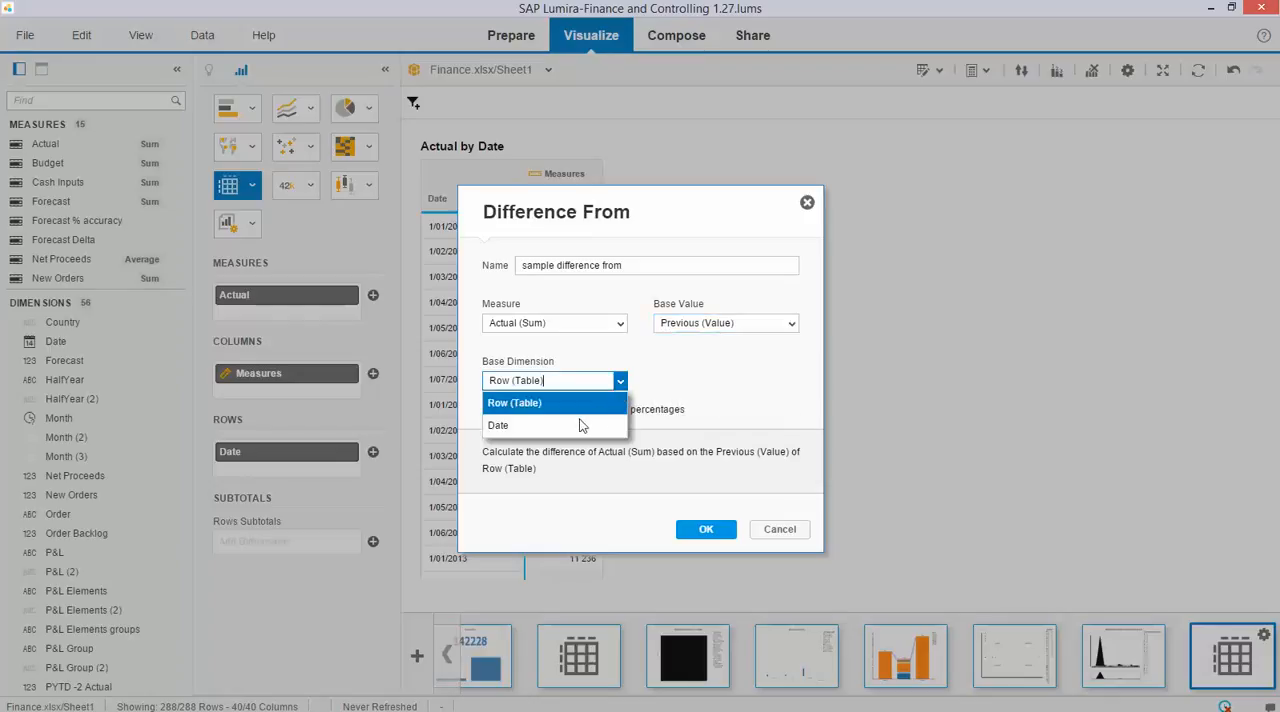
{"action": "left_click", "coordinate": [690, 381]}
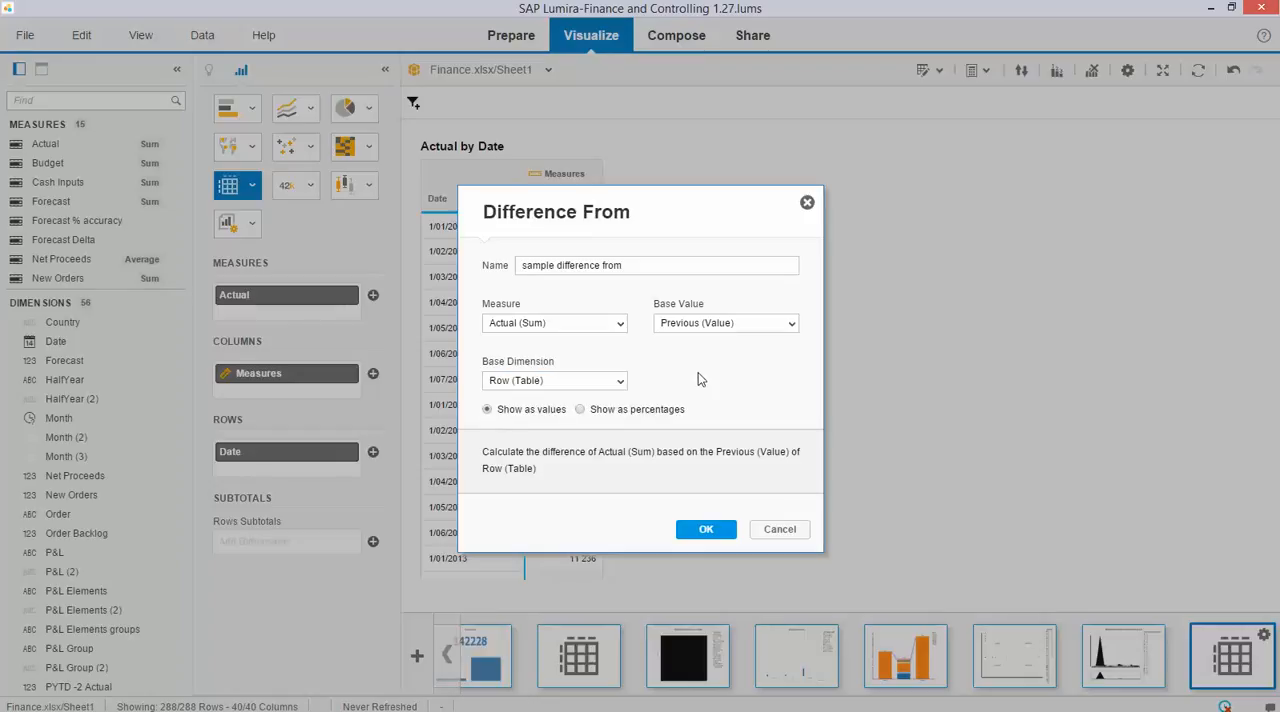
{"action": "left_click", "coordinate": [620, 386]}
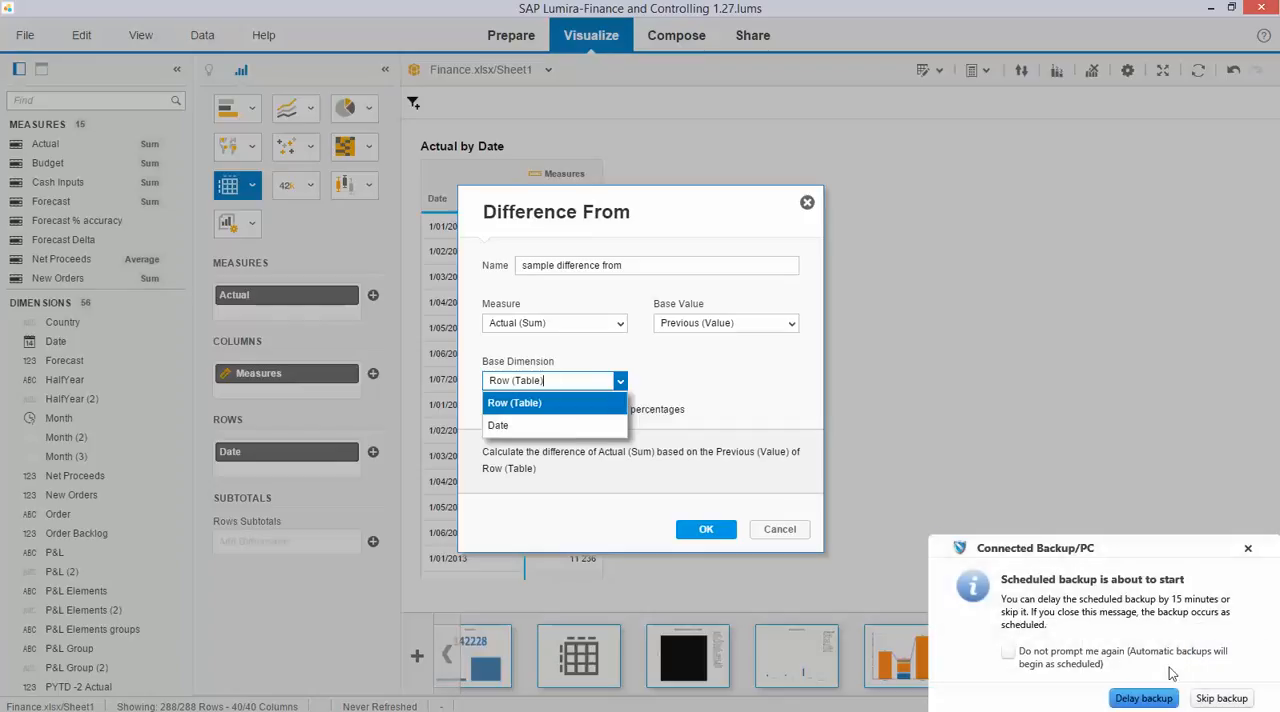
{"action": "left_click", "coordinate": [1220, 699]}
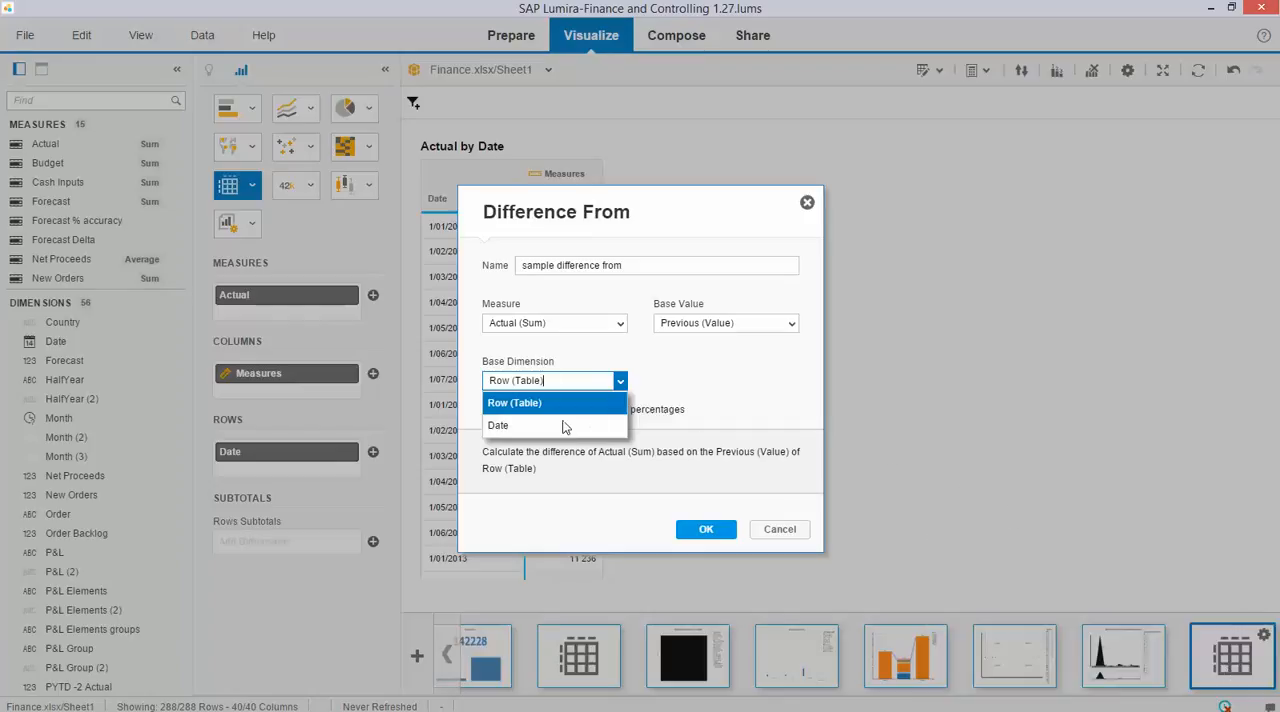
{"action": "left_click", "coordinate": [500, 427]}
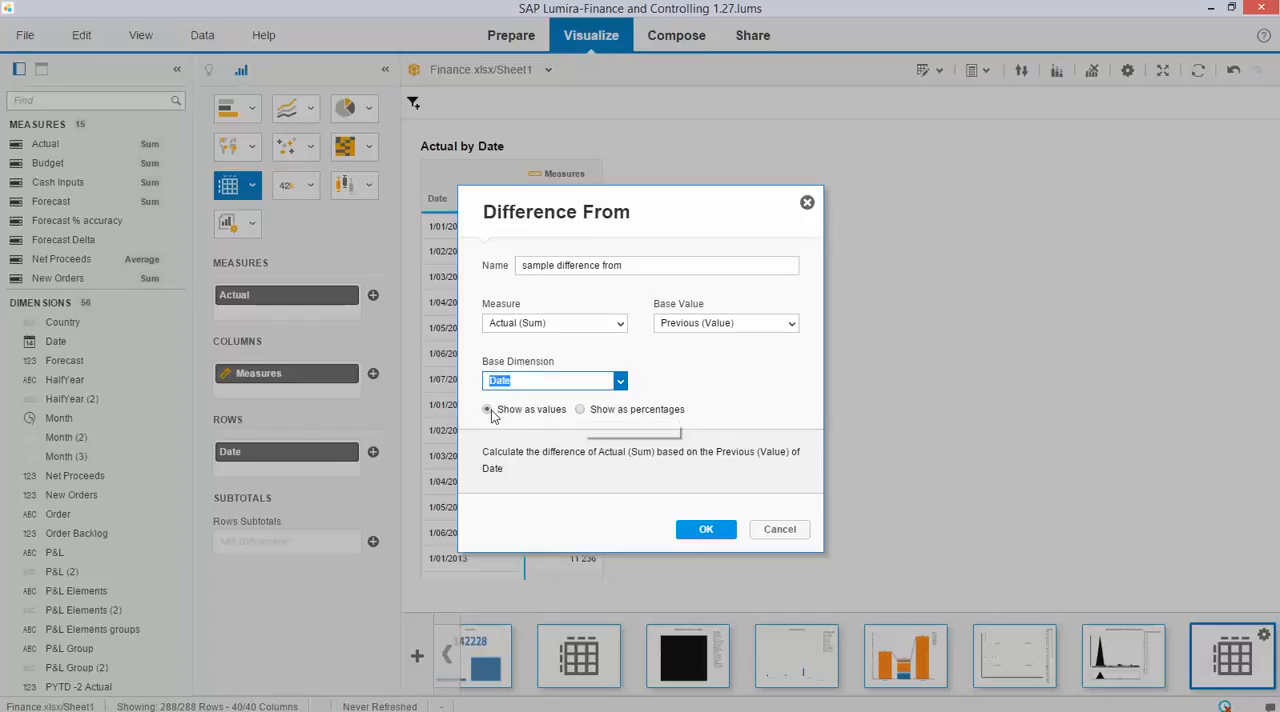
Show the difference as percentages and add the calculation to the Actual by Date crosstab.
{"action": "left_click", "coordinate": [582, 410]}
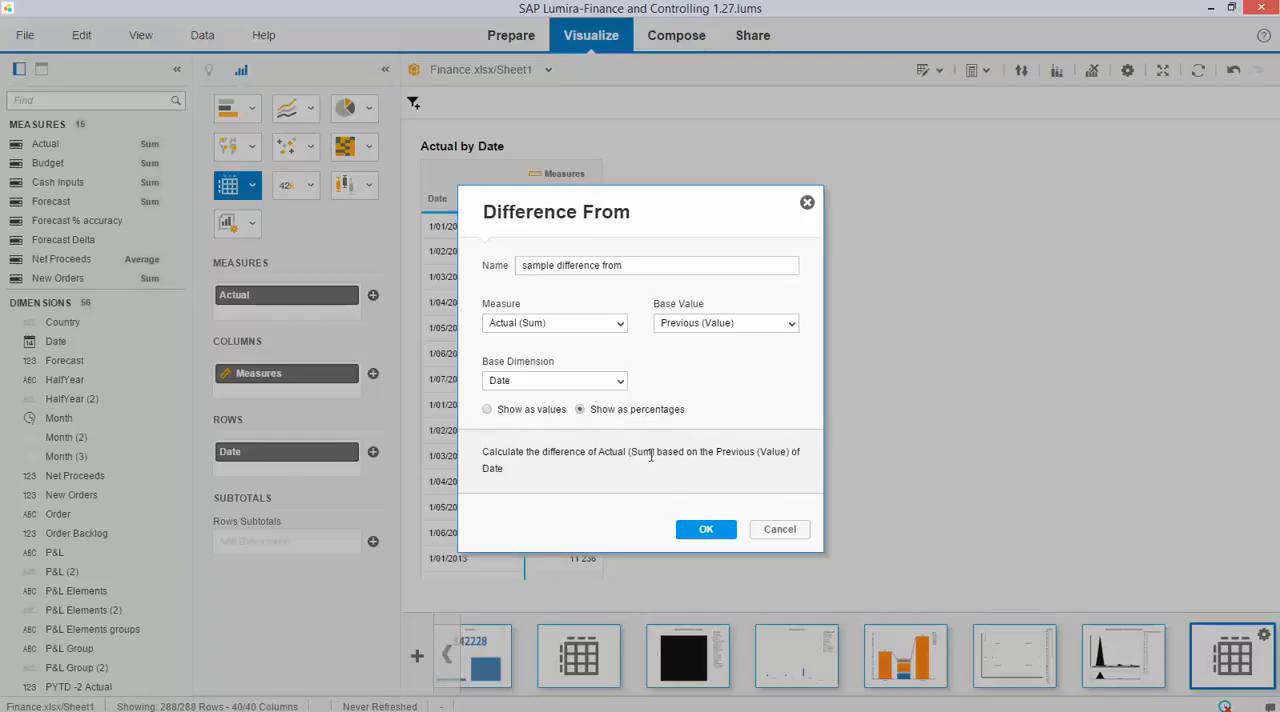
{"action": "left_click", "coordinate": [708, 530]}
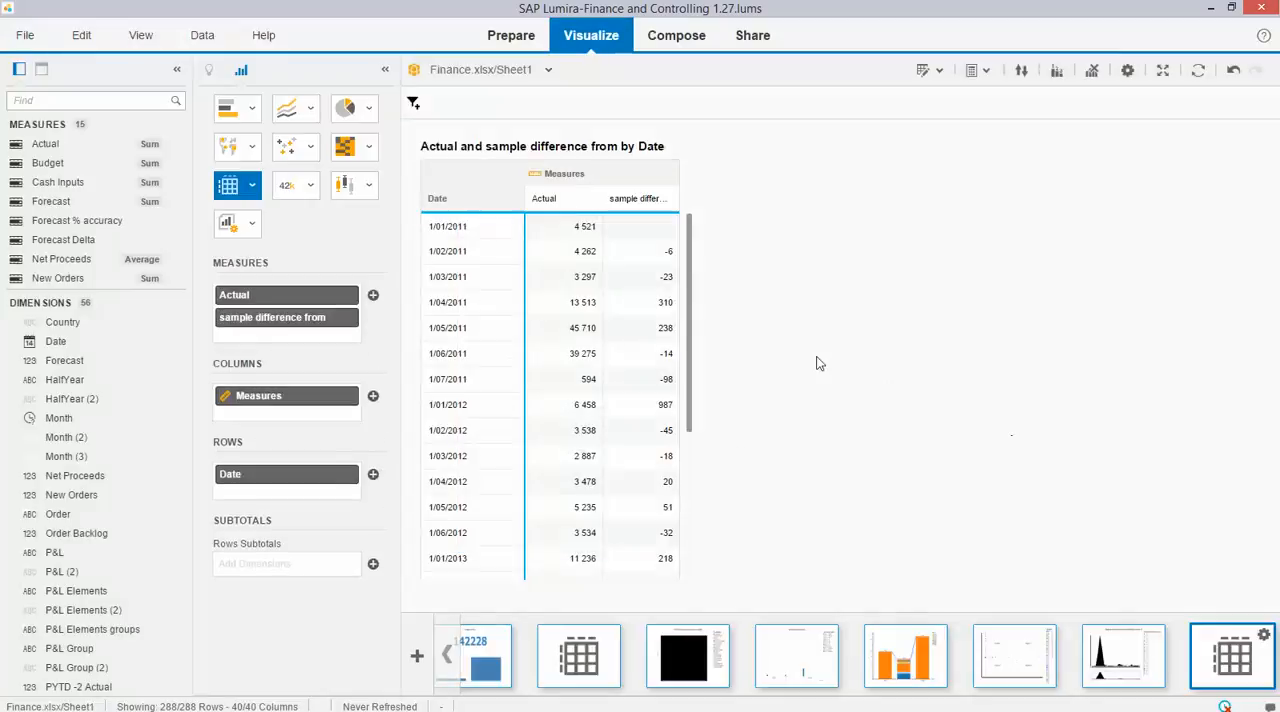
{"action": "scroll", "coordinate": [691, 310], "scroll_direction": "down", "scroll_amount": 1}
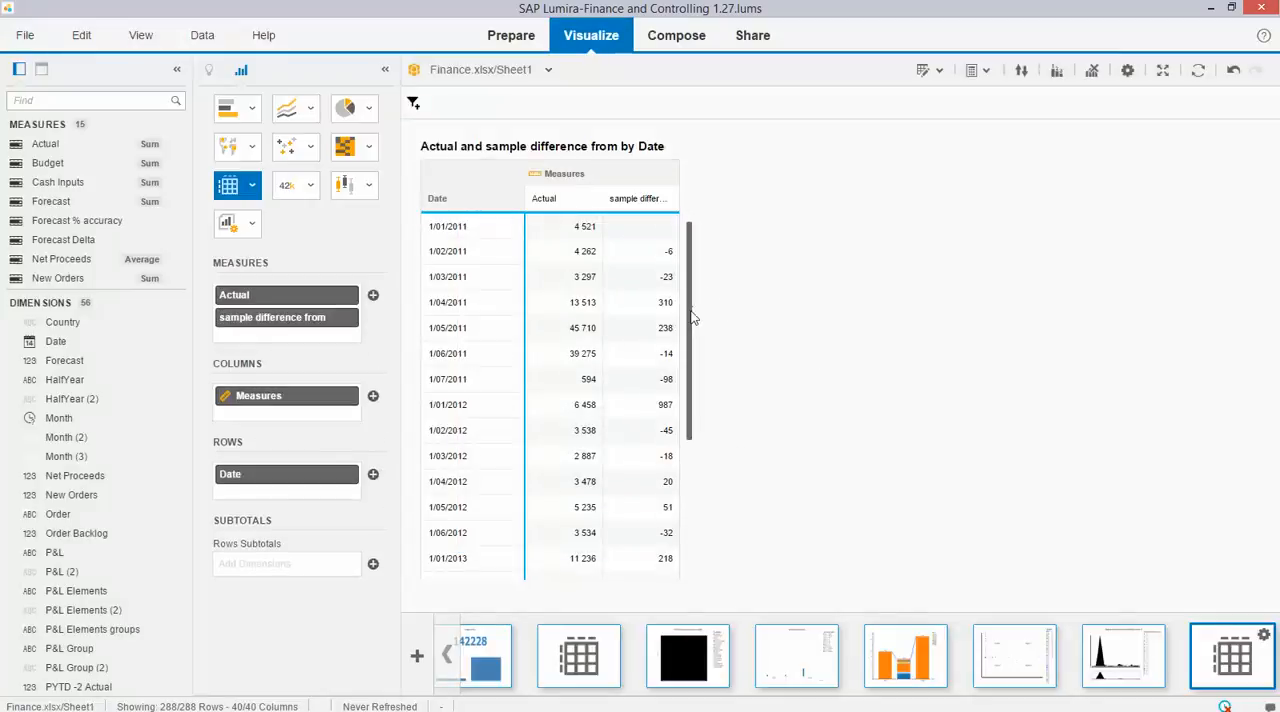
{"action": "left_click_drag", "start_coordinate": [694, 328], "coordinate": [686, 357]}
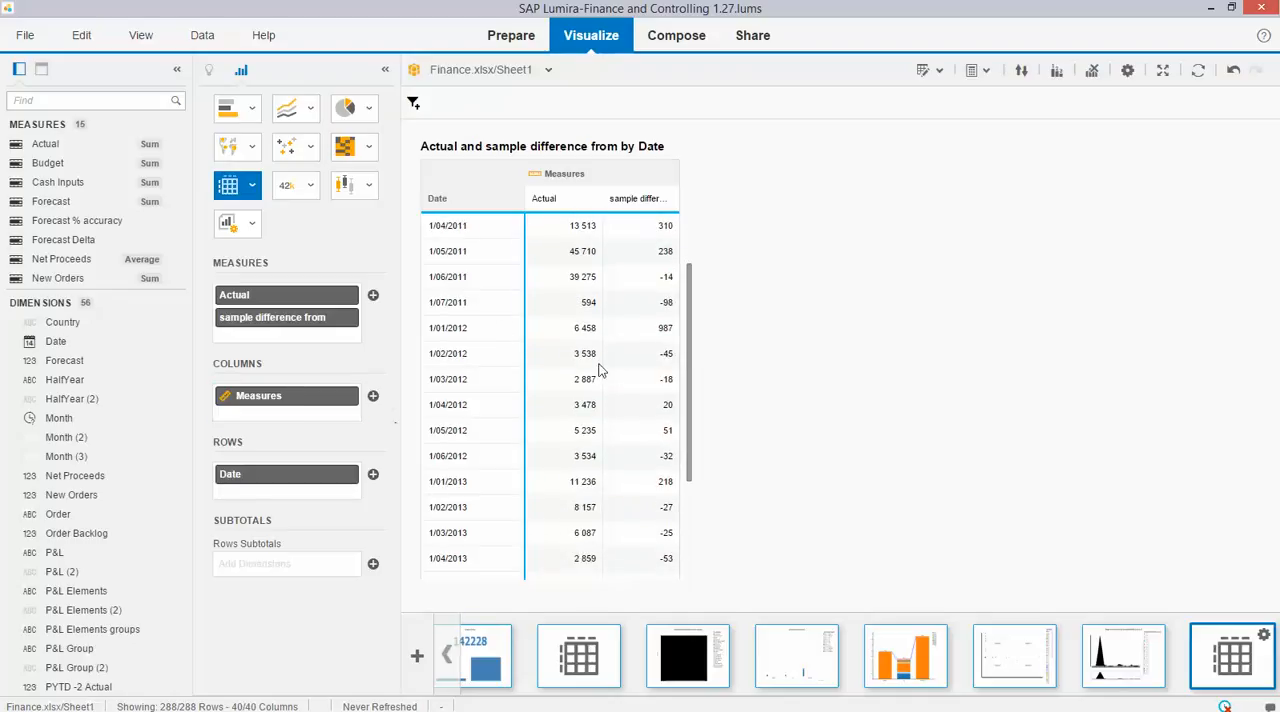